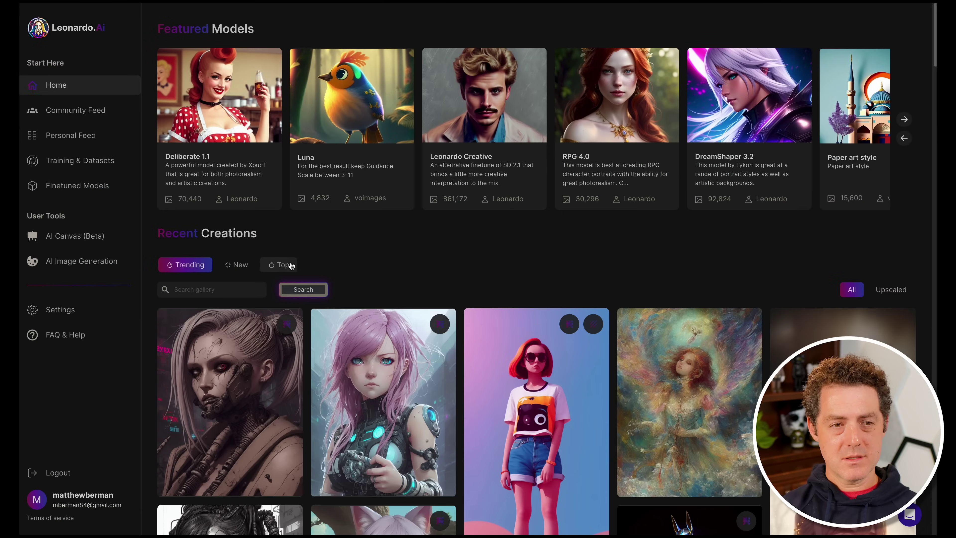
Switch Recent Creations to Top and open the macro film camera photo's details
click(290, 265)
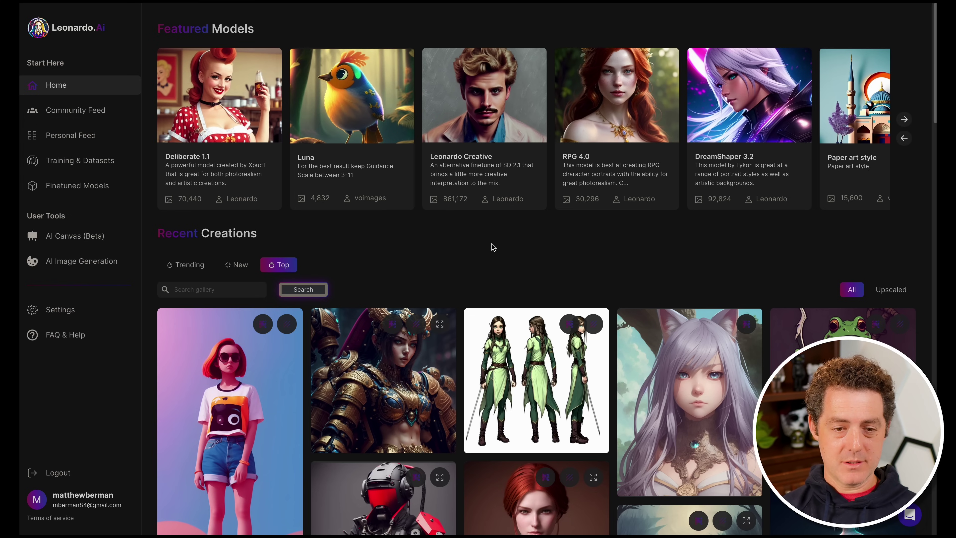
scroll(491, 245, down, 3)
scroll(482, 244, down, 3)
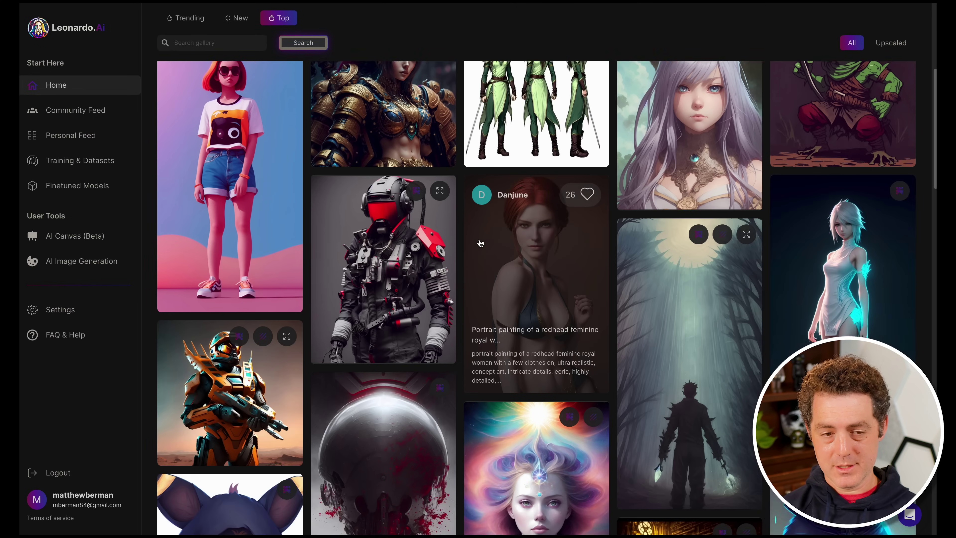
scroll(481, 243, up, 5)
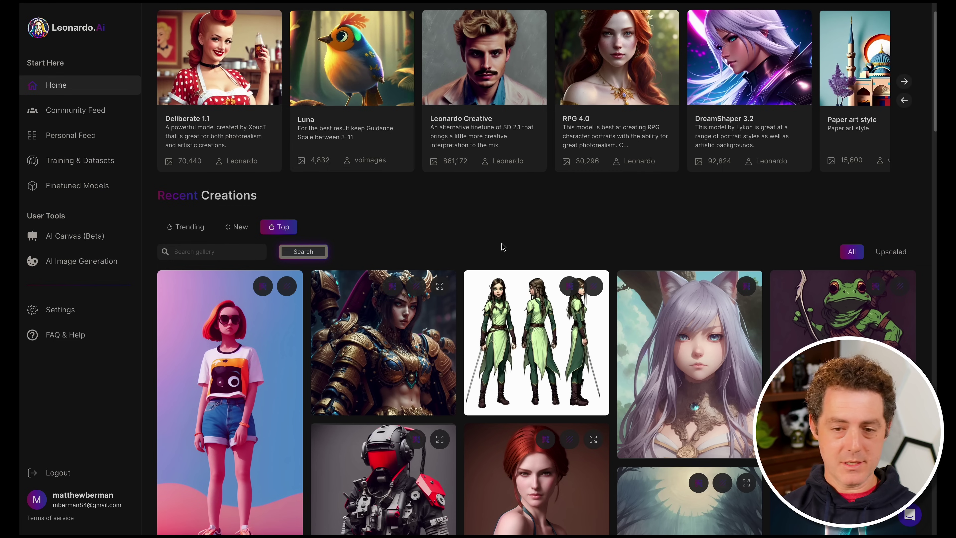
scroll(517, 240, down, 15)
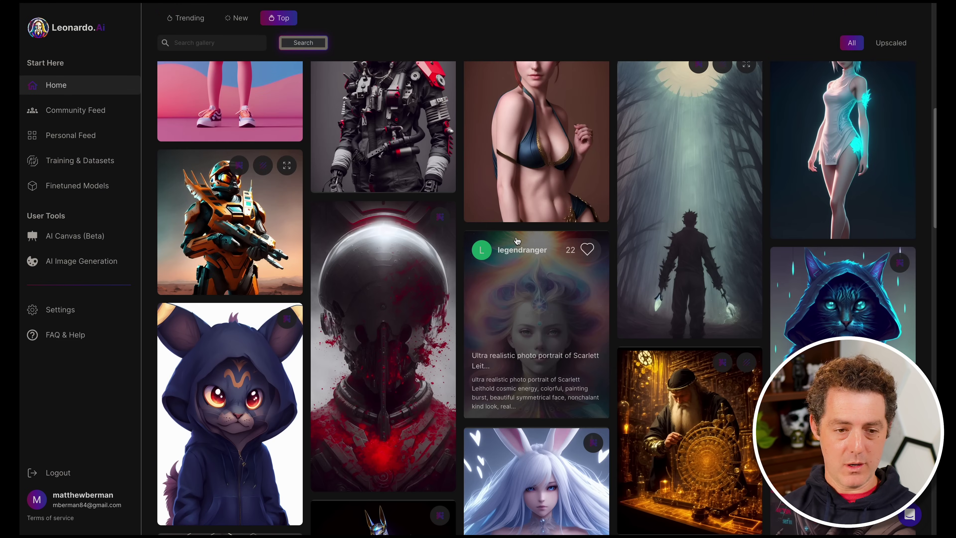
scroll(533, 314, down, 2)
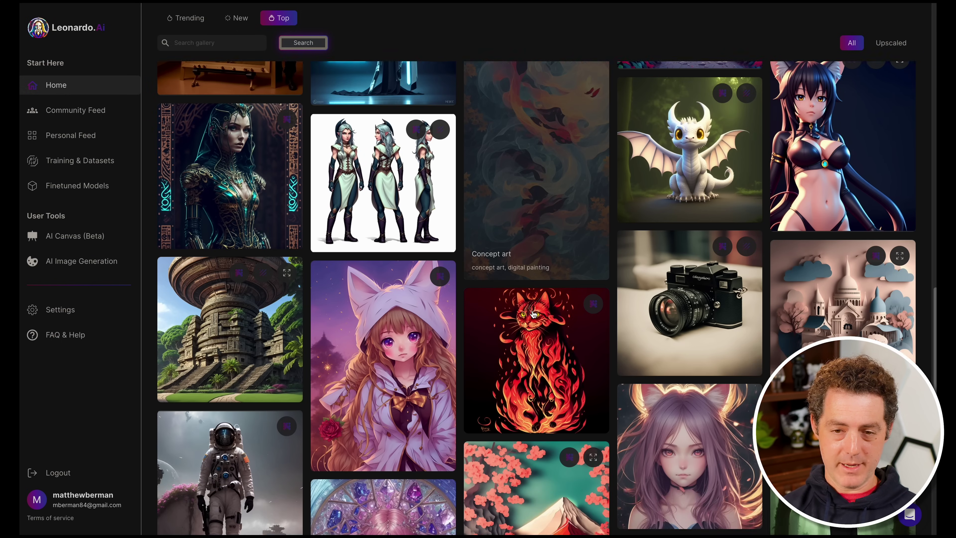
click(711, 264)
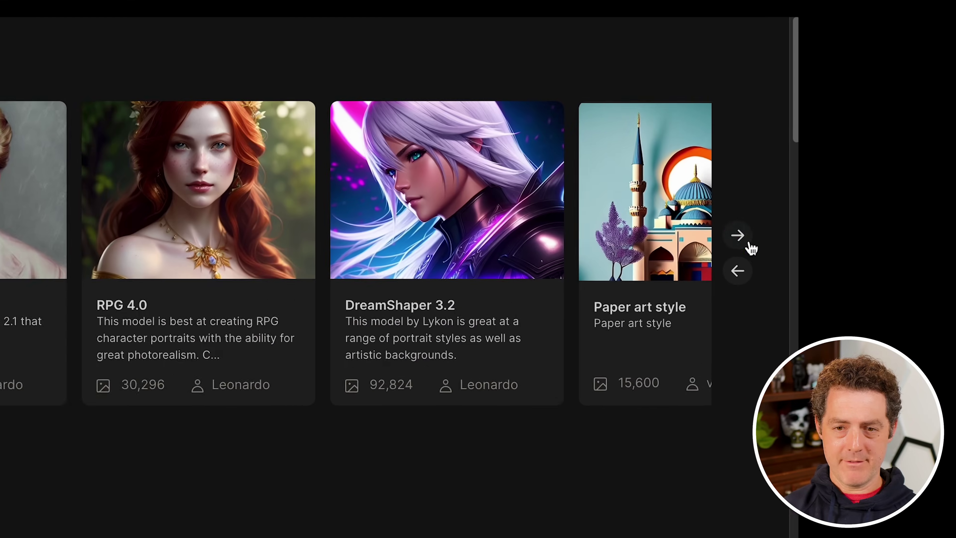
Open the Paper art style model, view its New York bridge example, and generate with it
click(736, 235)
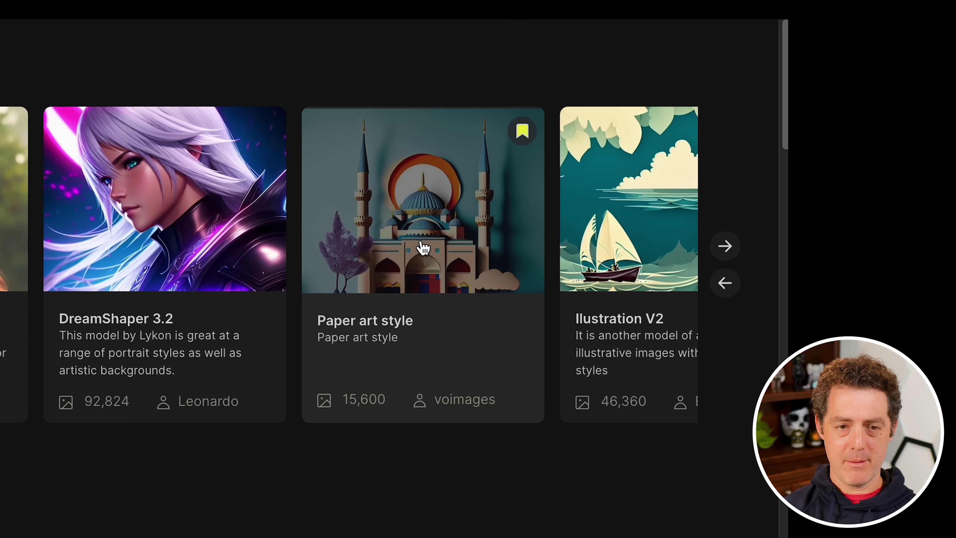
click(420, 247)
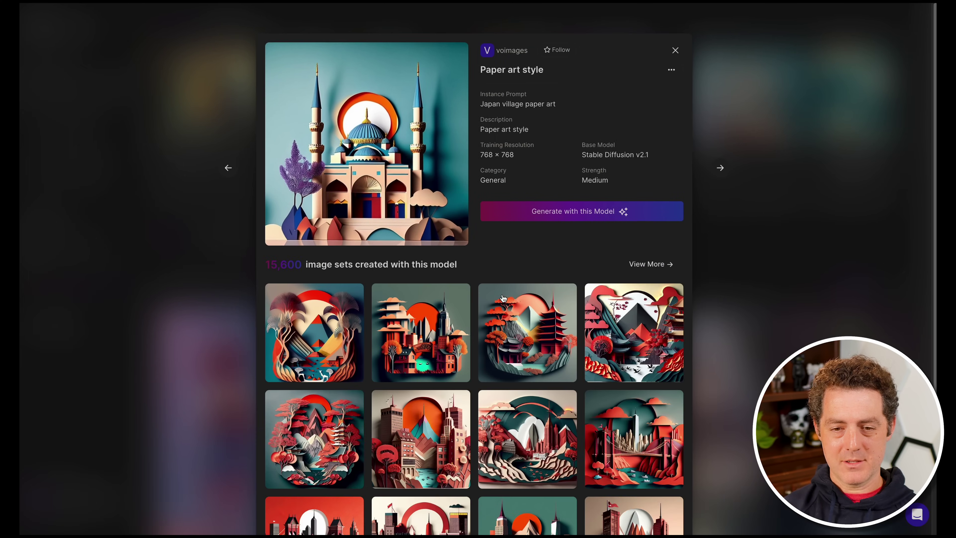
scroll(516, 298, down, 5)
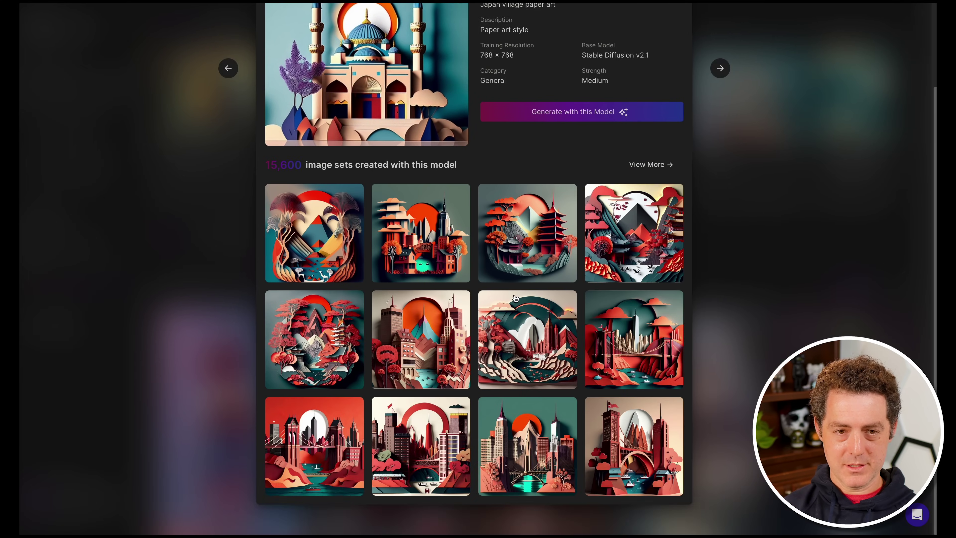
click(515, 299)
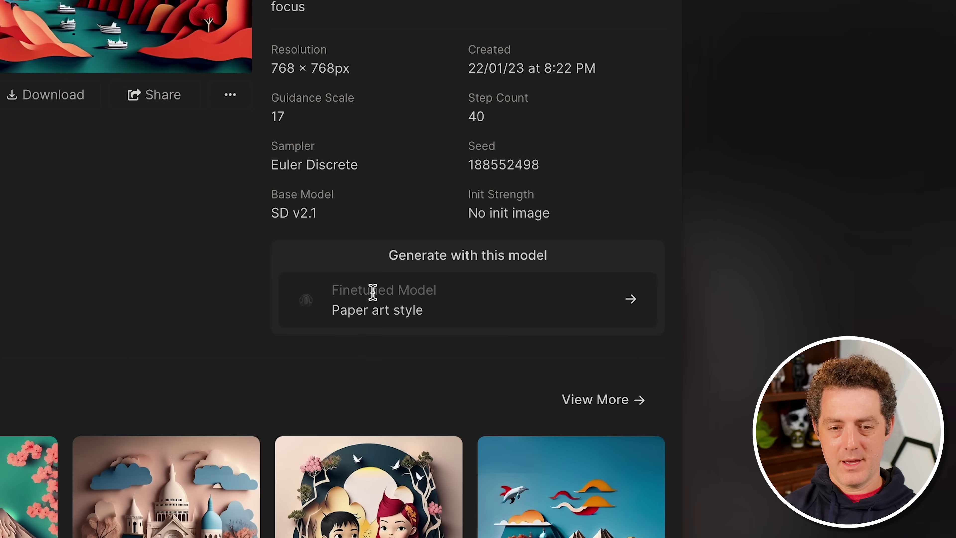
click(631, 300)
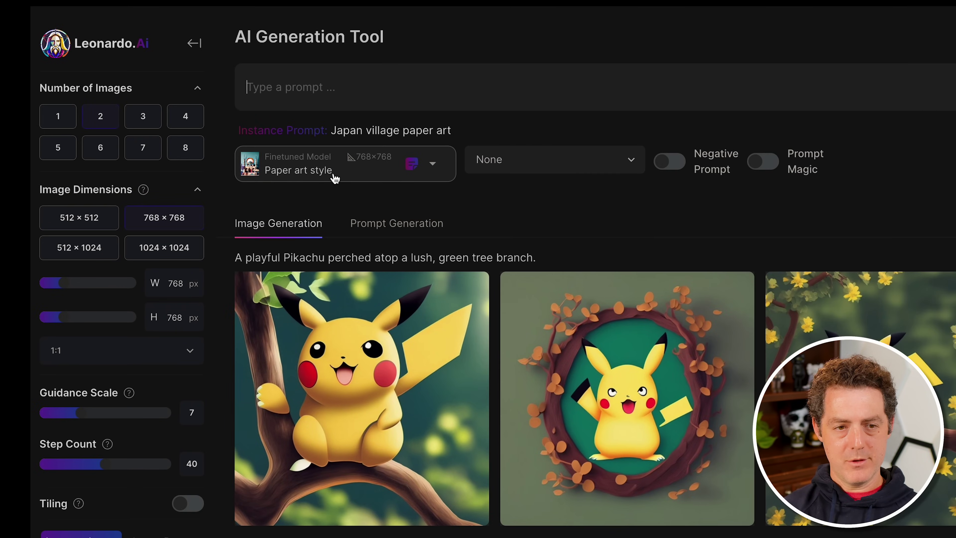
Keep the Paper art style model and generate from the prompt 'japanese village'
click(440, 171)
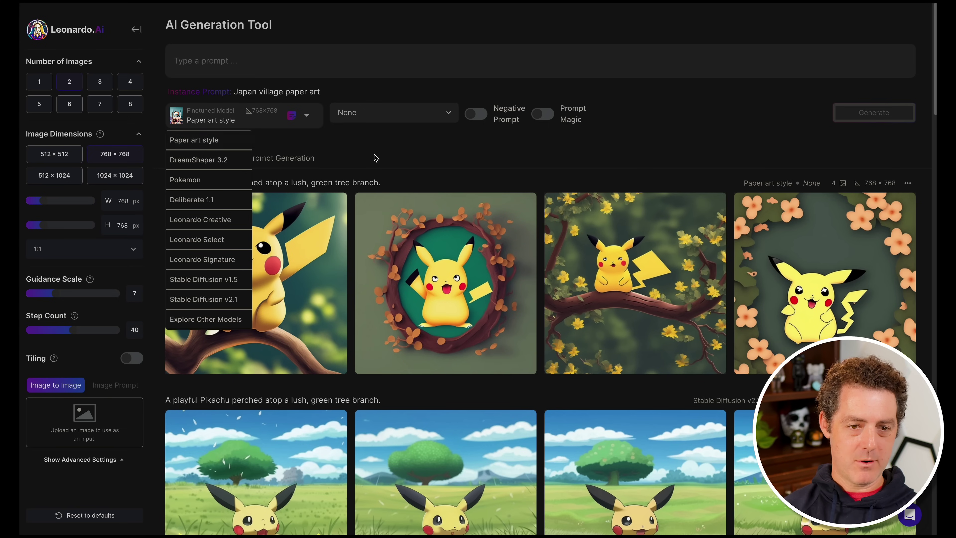
click(376, 157)
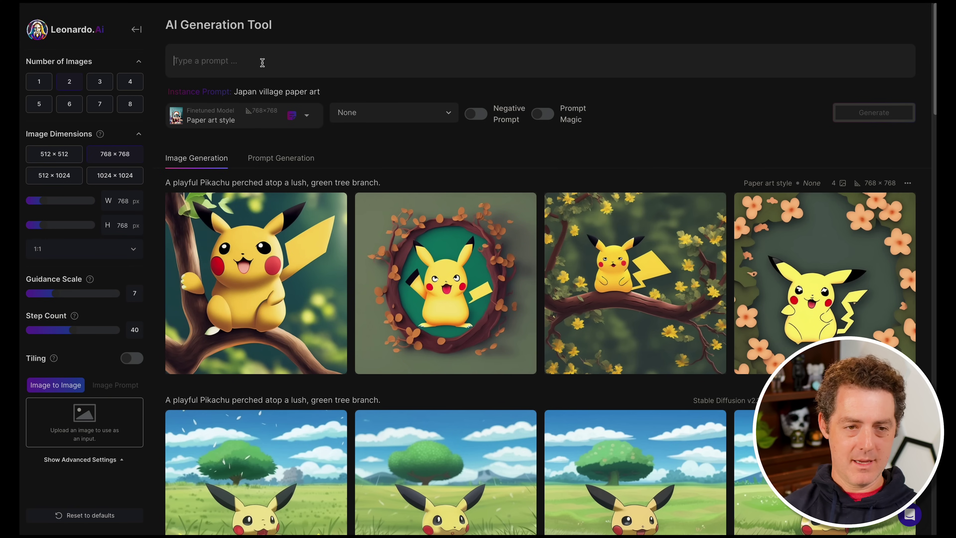
text(japanese )
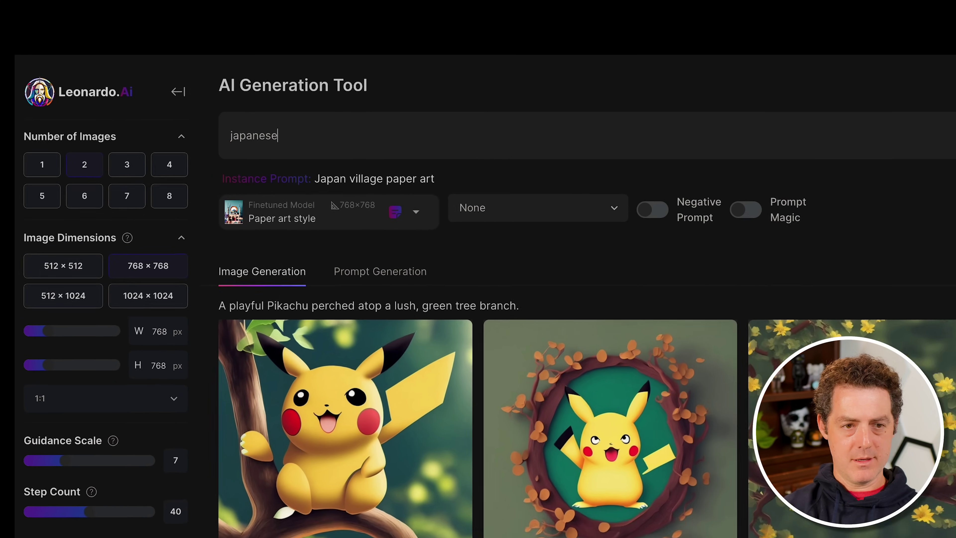
text(village)
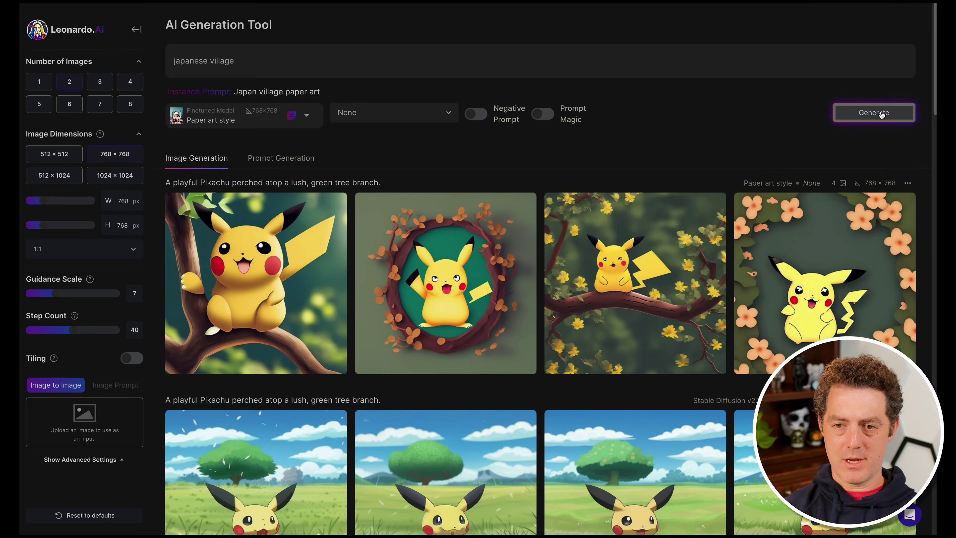
click(881, 113)
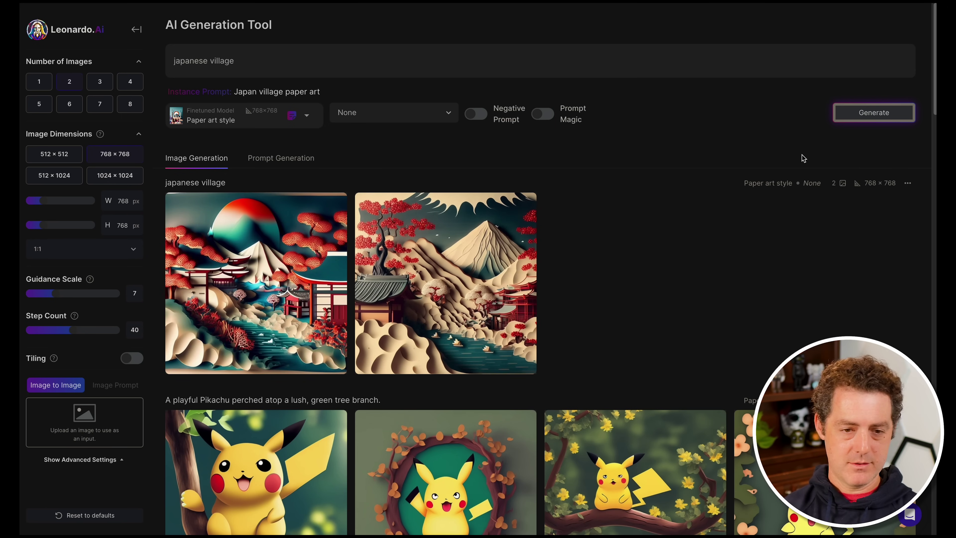
View the second and then the first japanese village image full size
click(474, 283)
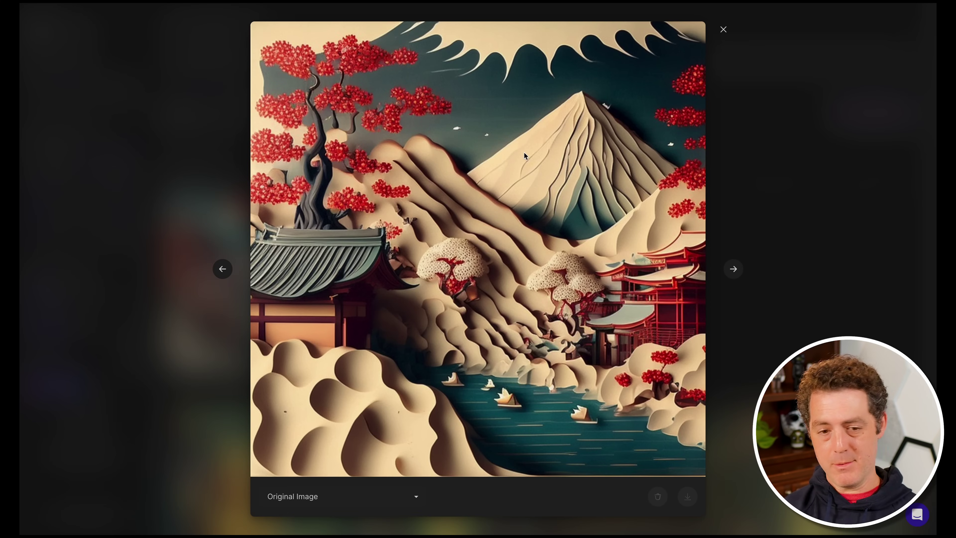
click(792, 194)
click(226, 263)
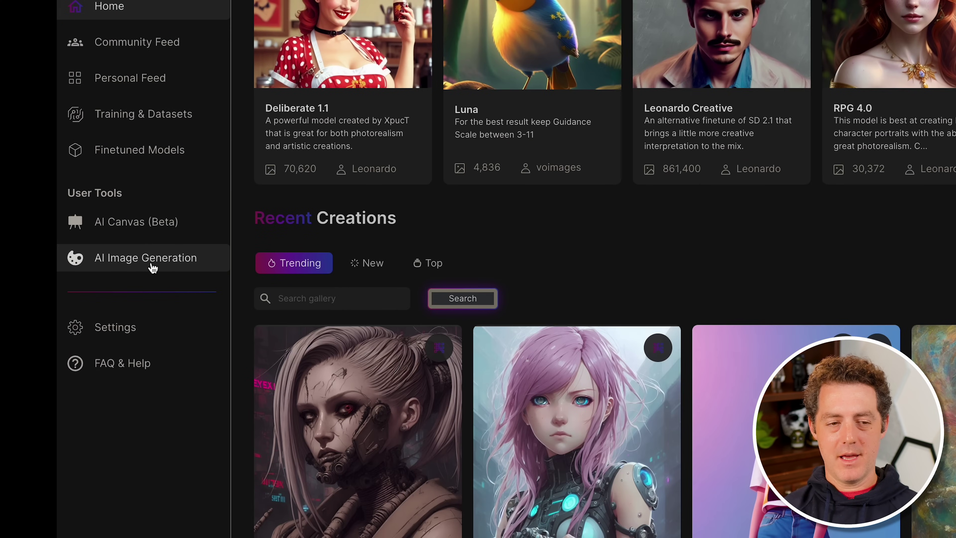
Open the AI Generation Tool and set the aspect ratio to 1:1
click(153, 269)
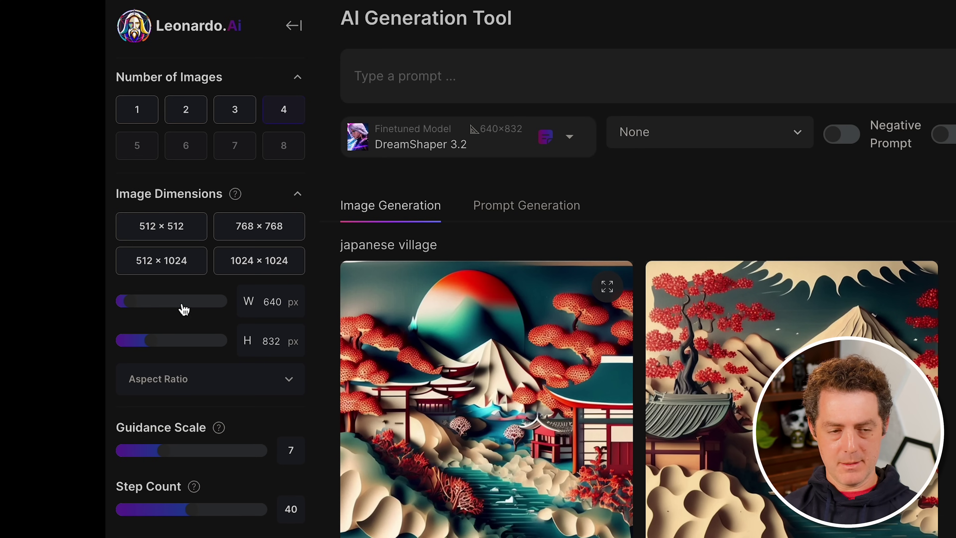
click(241, 379)
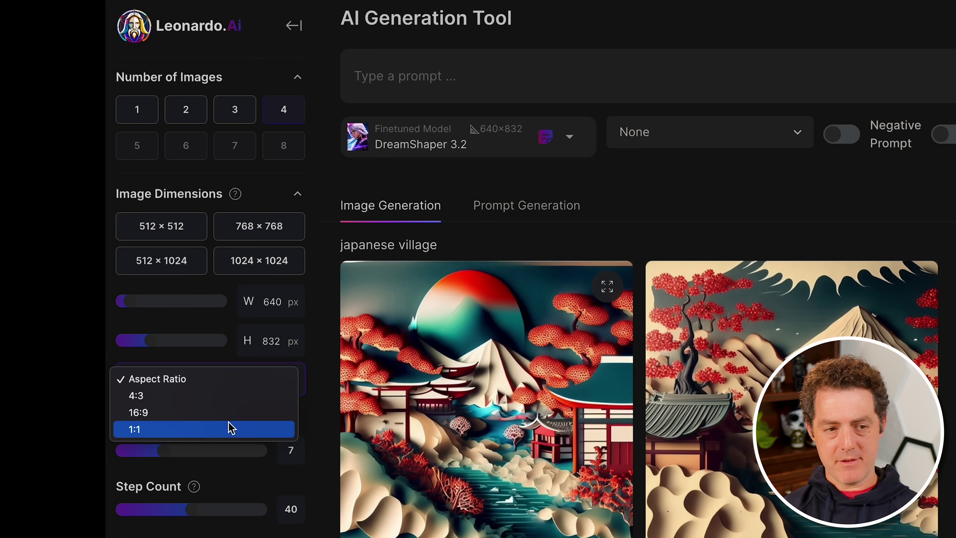
click(229, 430)
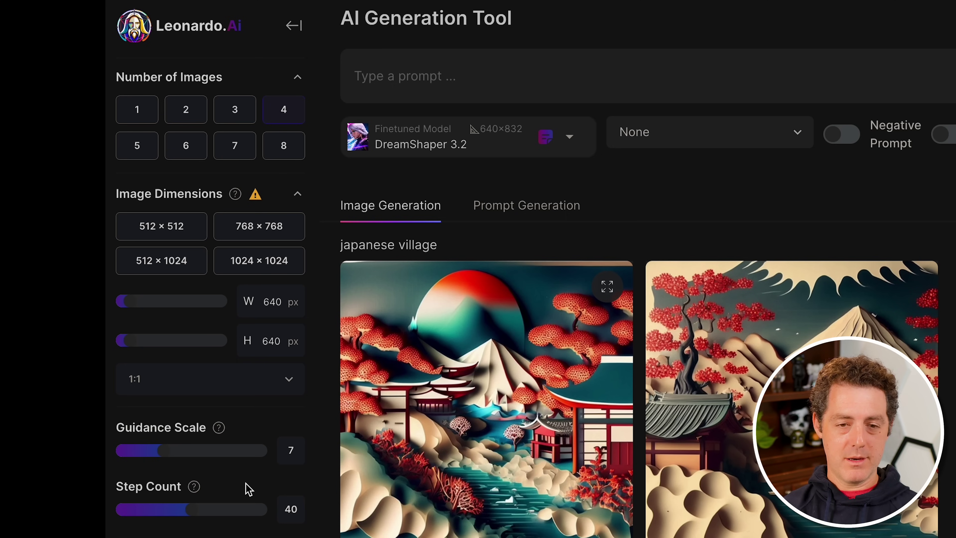
mouse_move(193, 490)
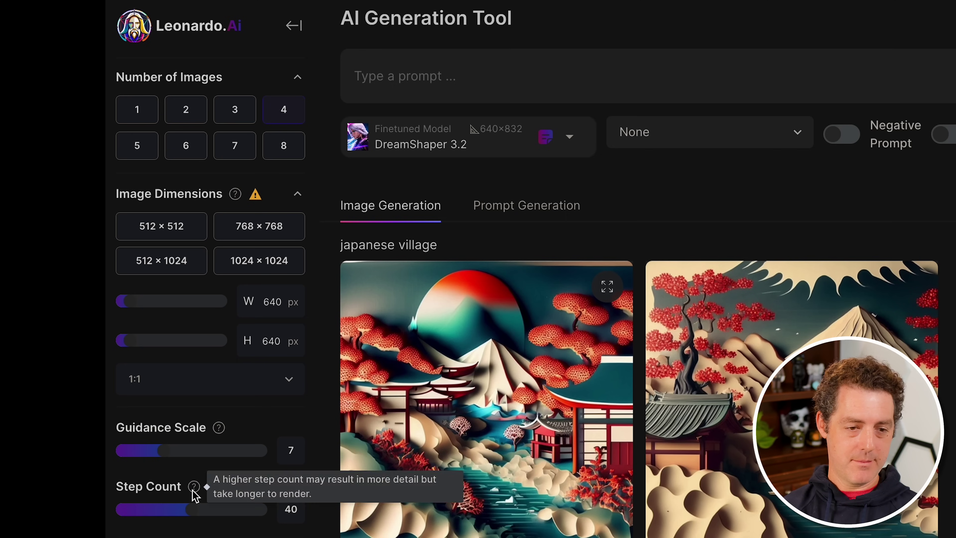
scroll(194, 491, down, 5)
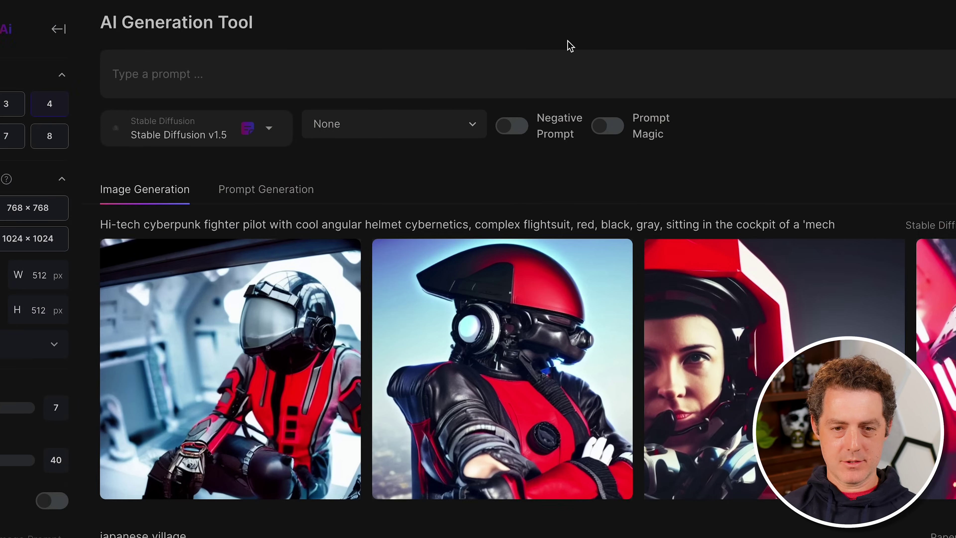
Paste the cyberpunk fighter pilot prompt, keeping the current model and style preset None
text(Hi-tech cyberpunk fighter pilot with cool angular helmet cybernetics, complex flightsuit, red, black, gray, sitting in the cockpit of a 'mech)
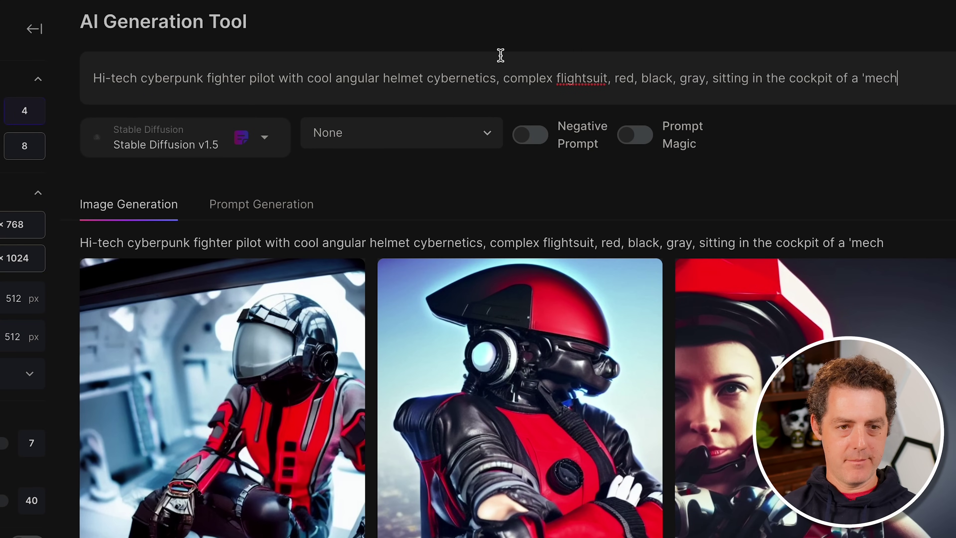
click(255, 141)
click(425, 200)
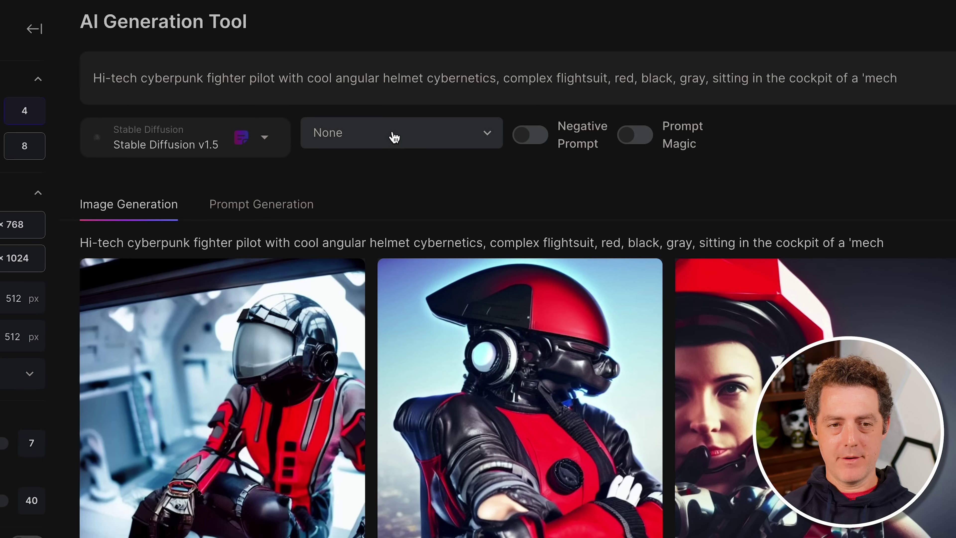
click(395, 136)
click(394, 115)
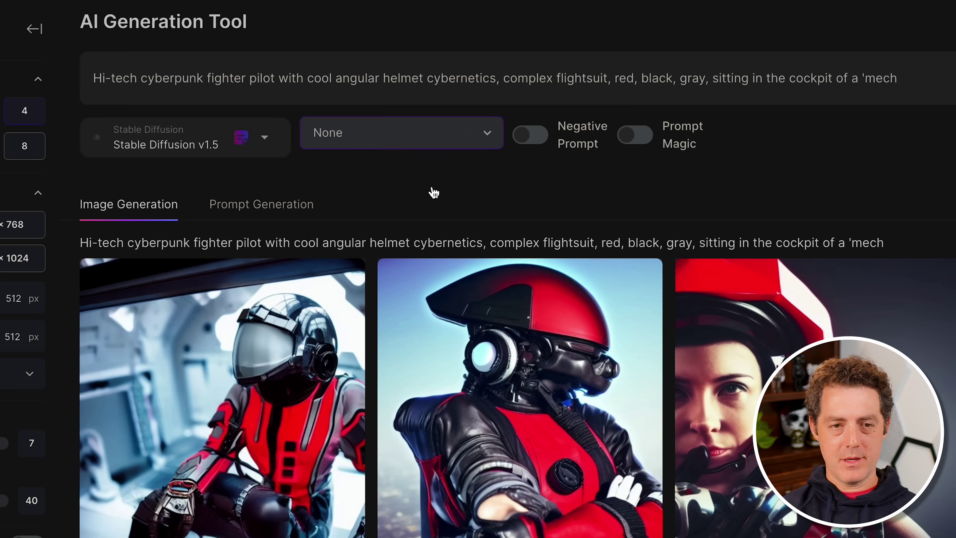
click(411, 144)
click(401, 153)
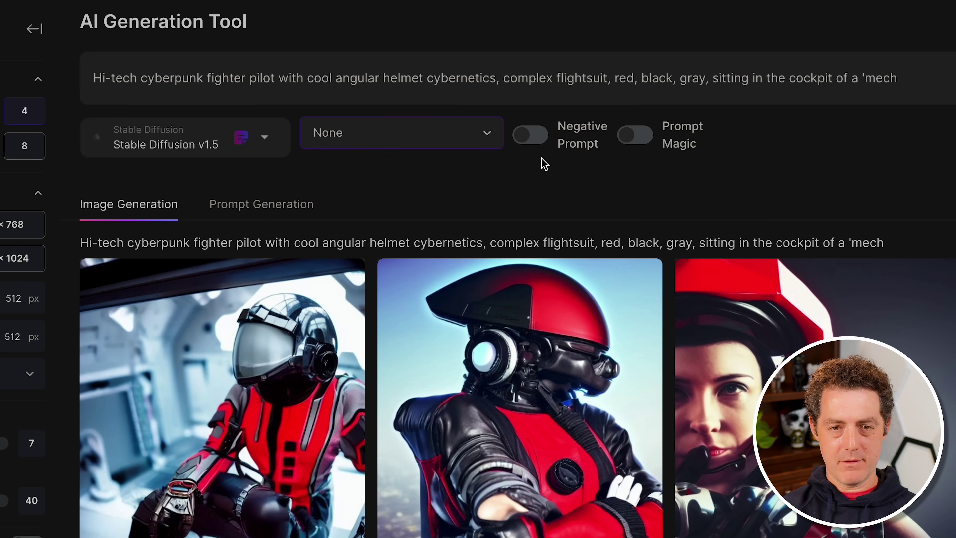
Enable the negative prompt 'face' and generate the pilot images
click(540, 143)
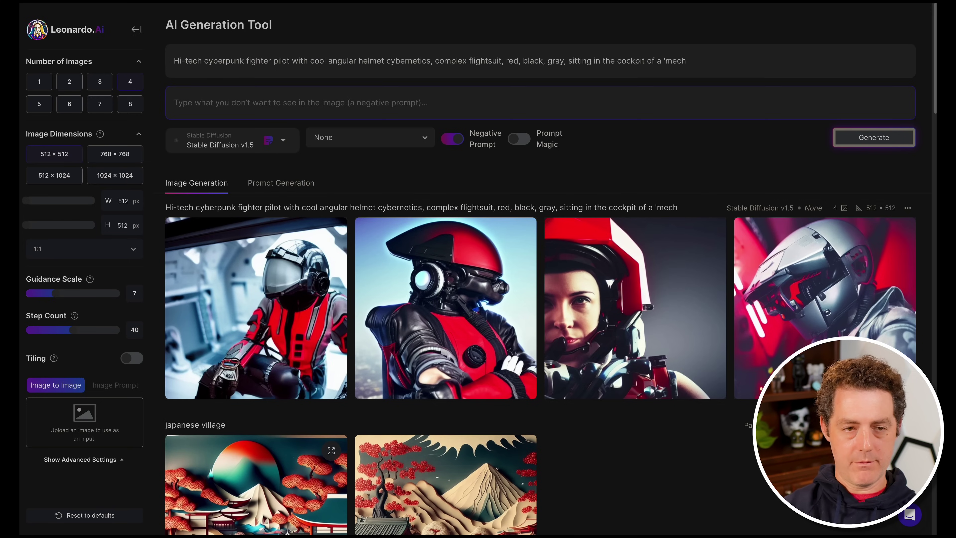
text(face)
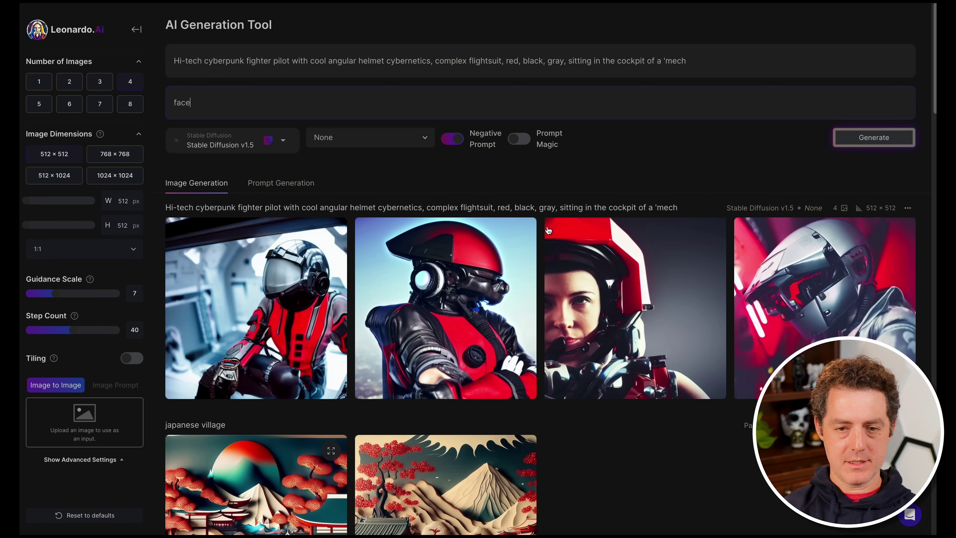
mouse_move(626, 324)
key(Return)
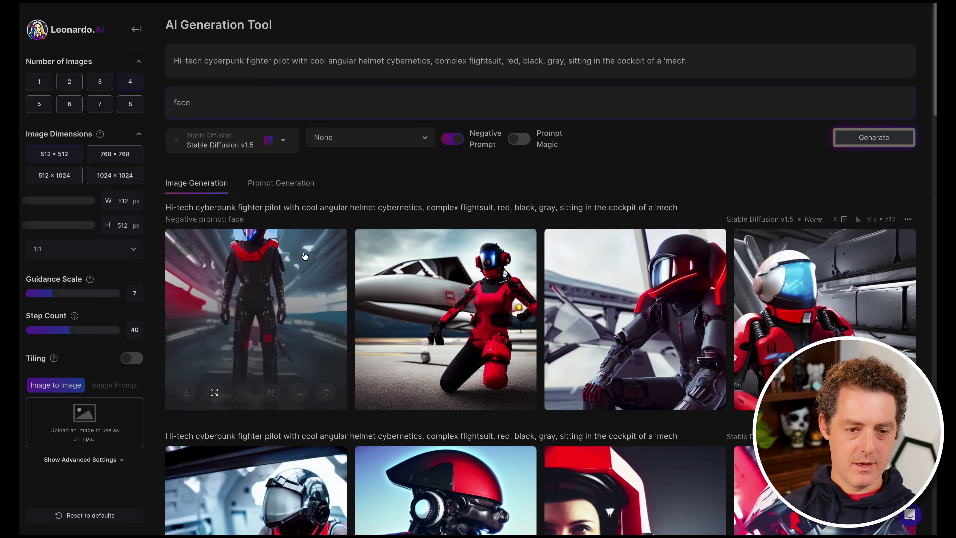
mouse_move(529, 279)
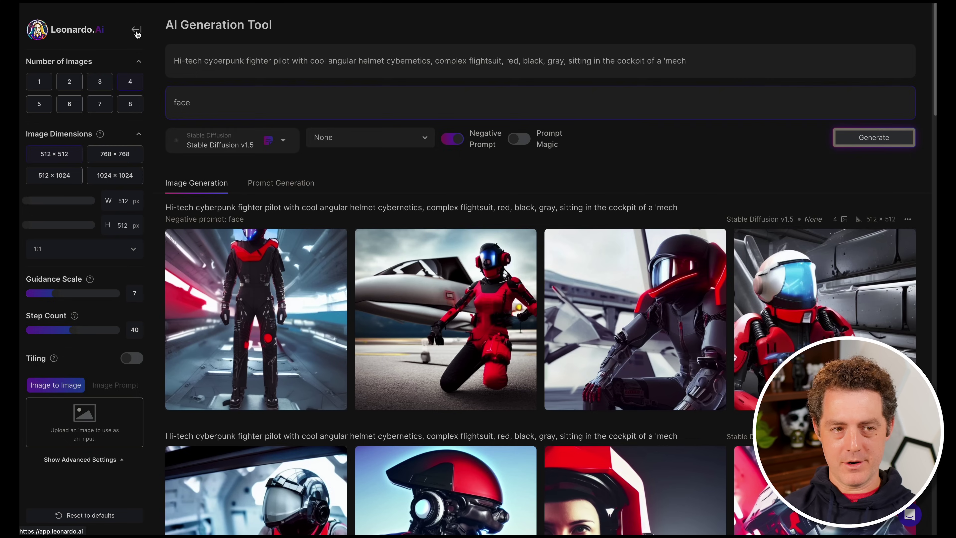
Return to the home dashboard and browse the Top community creations
click(137, 34)
click(278, 264)
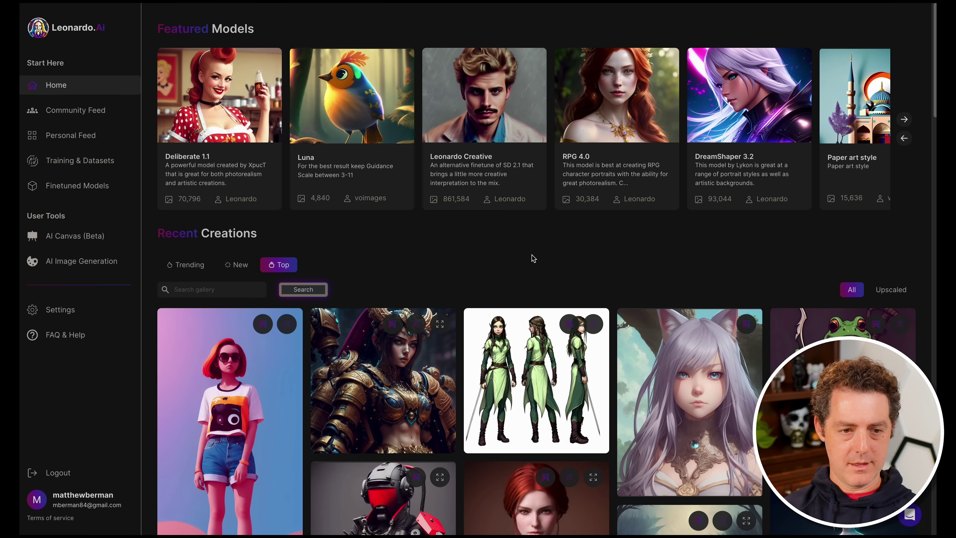
scroll(502, 241, down, 5)
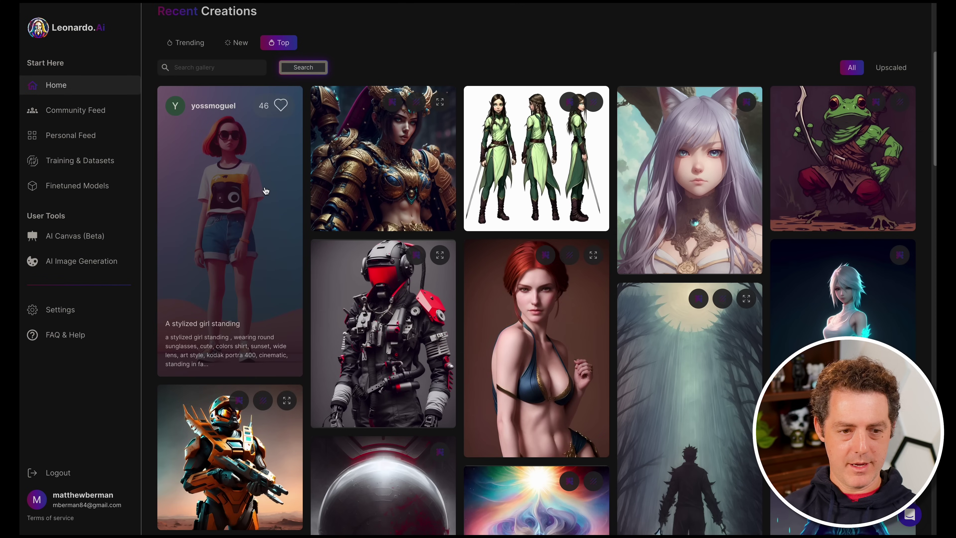
scroll(249, 192, up, 1)
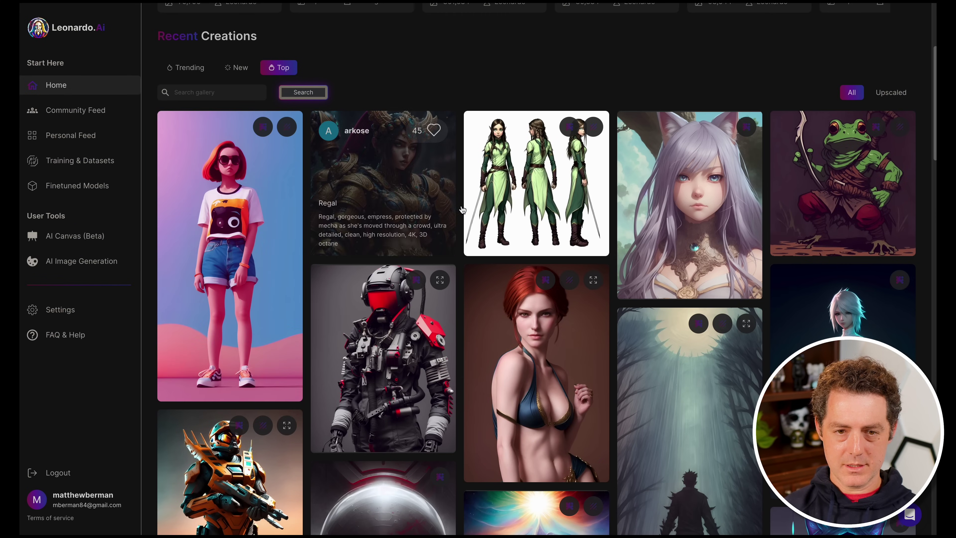
scroll(753, 226, down, 5)
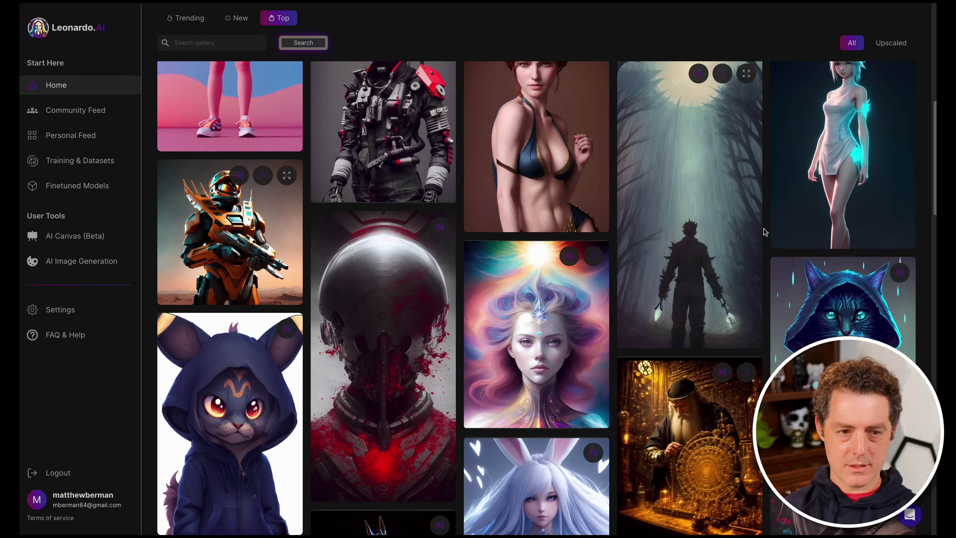
scroll(507, 252, down, 10)
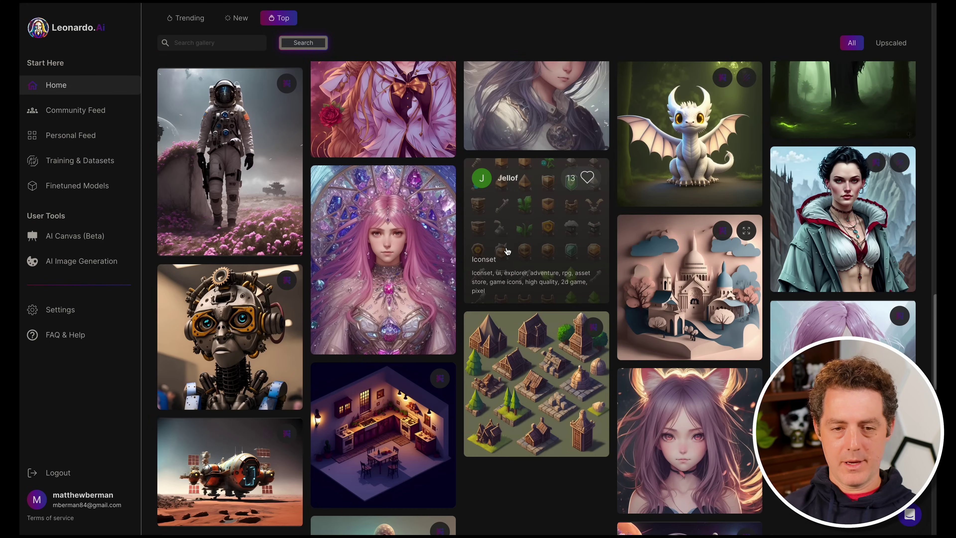
Open the Iconset image and remix its prompt and settings into the generator
click(507, 251)
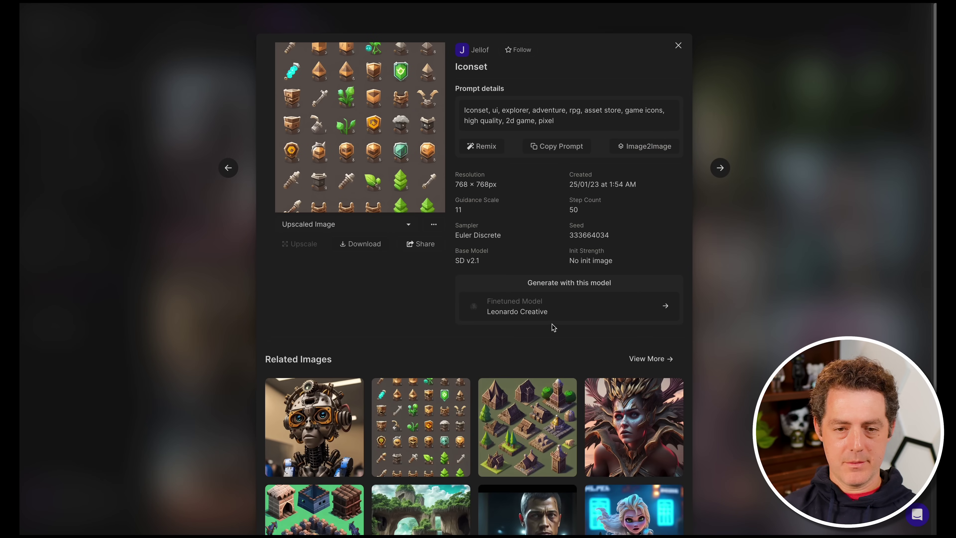
drag(490, 312, 534, 312)
click(589, 321)
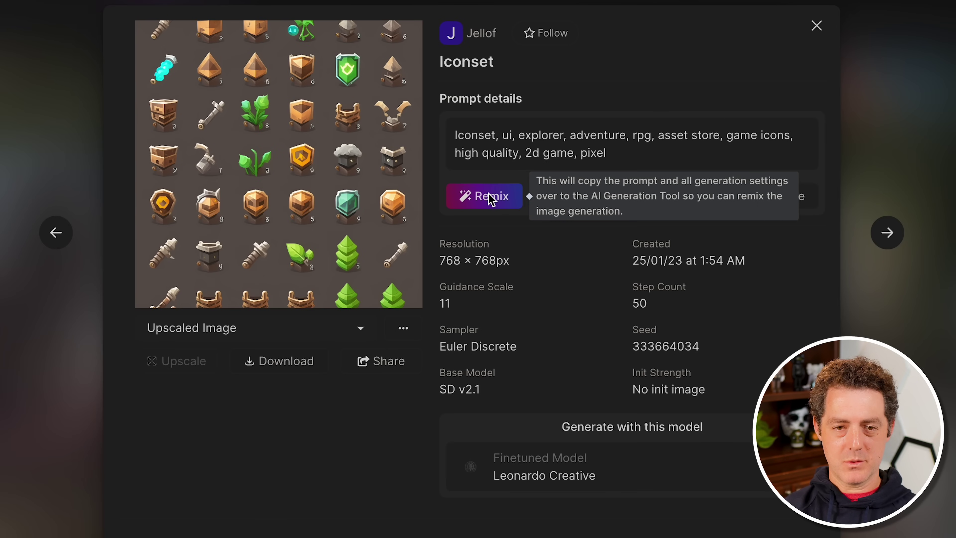
click(486, 196)
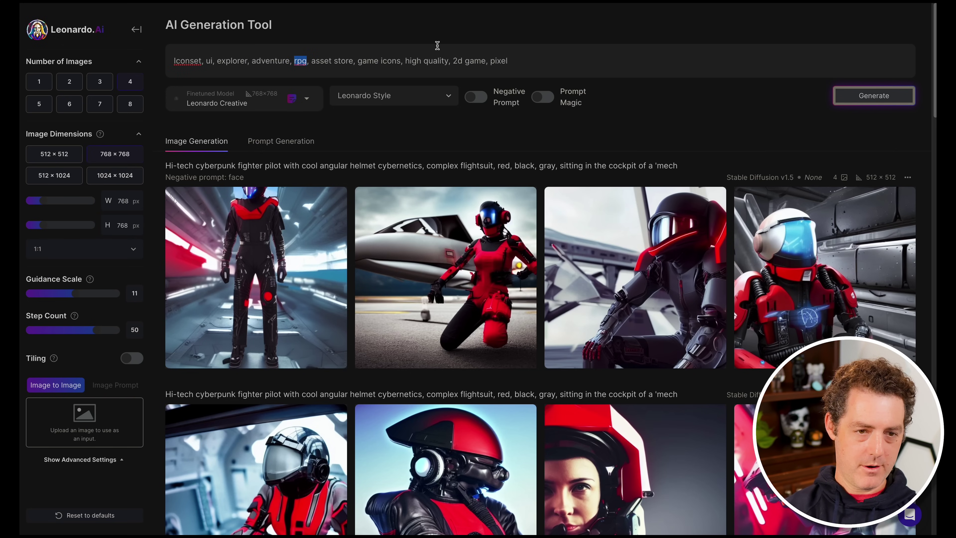
Change the Iconset prompt from rpg/2d to FPS/3d game, generate, and return home
key(BackSpace)
key(BackSpace)
key(BackSpace)
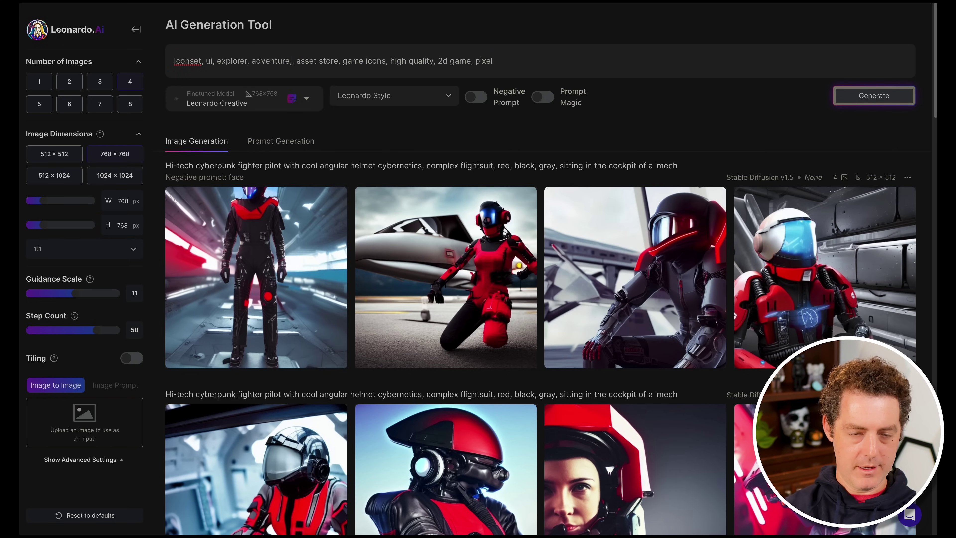
text(, FPS)
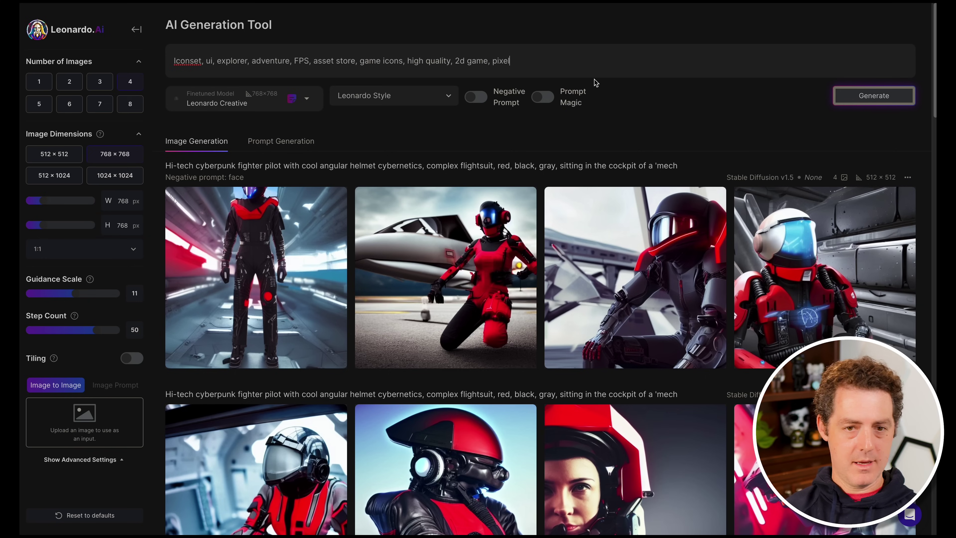
click(457, 61)
key(BackSpace)
text(3)
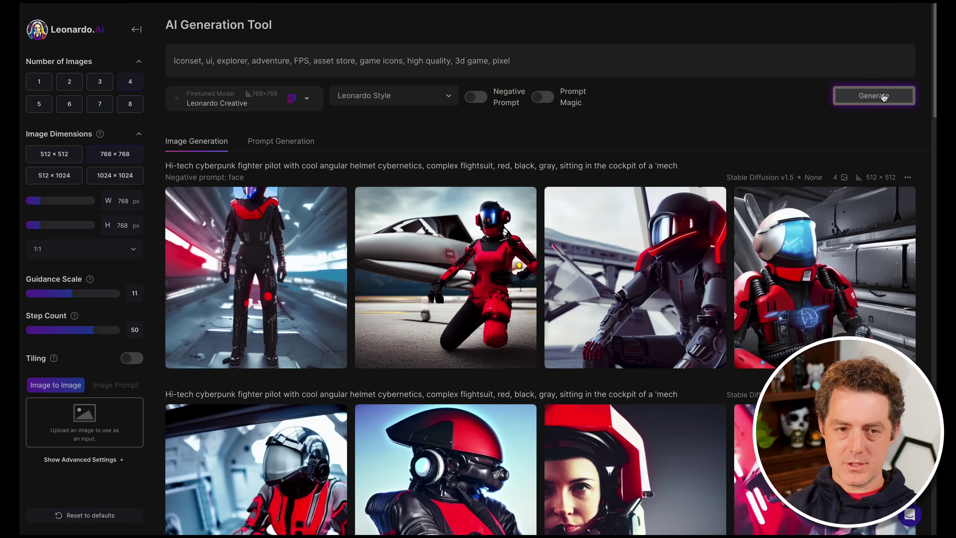
click(865, 97)
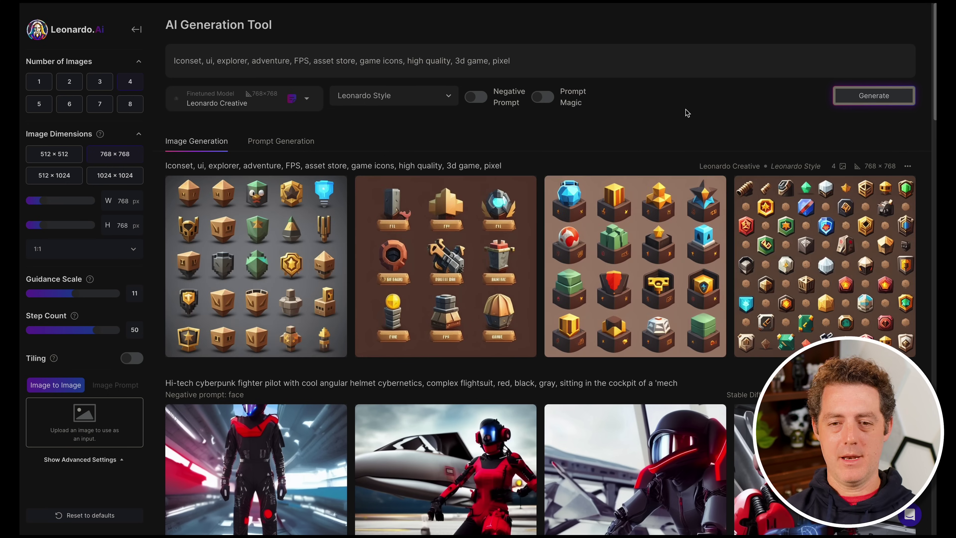
mouse_move(676, 241)
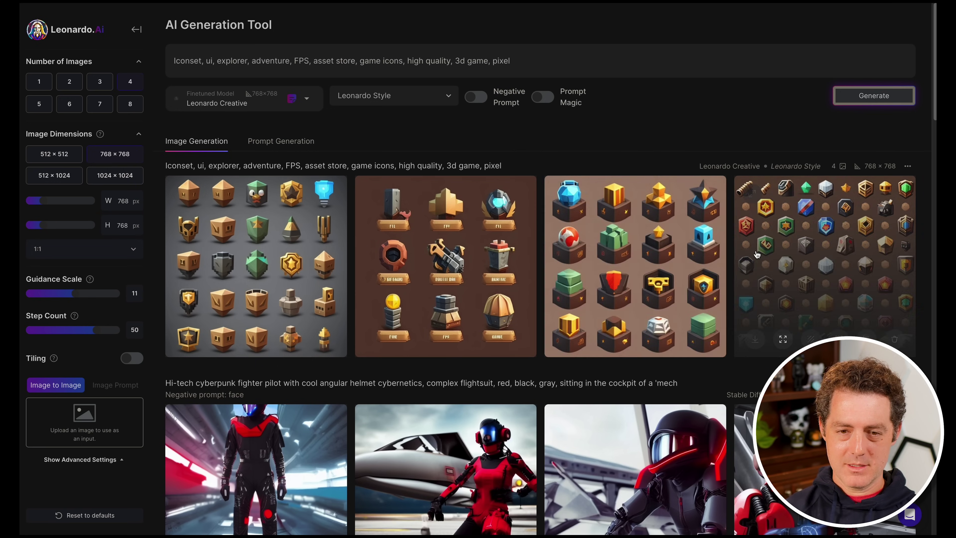
click(256, 264)
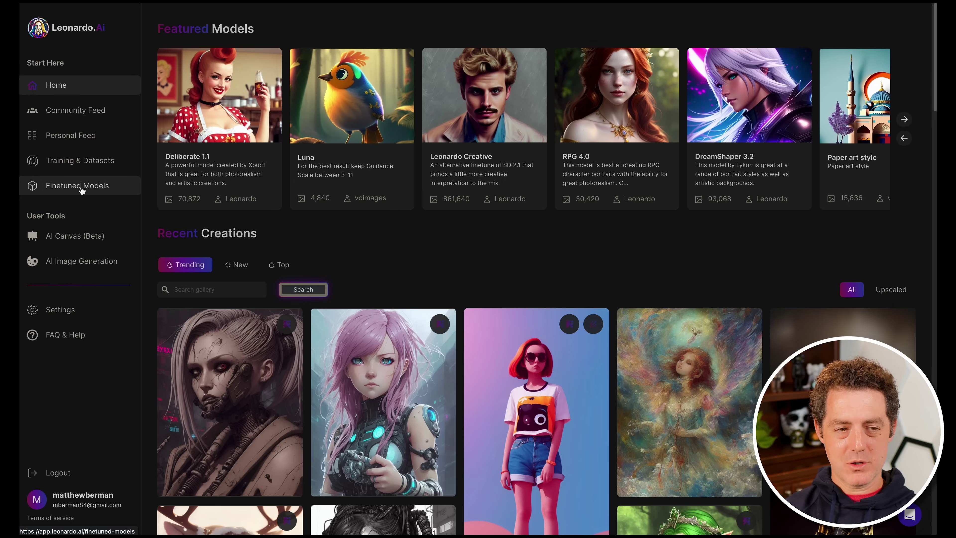
Pick Isometric Scifi Buildings from Finetuned Models and start generating with it
click(82, 190)
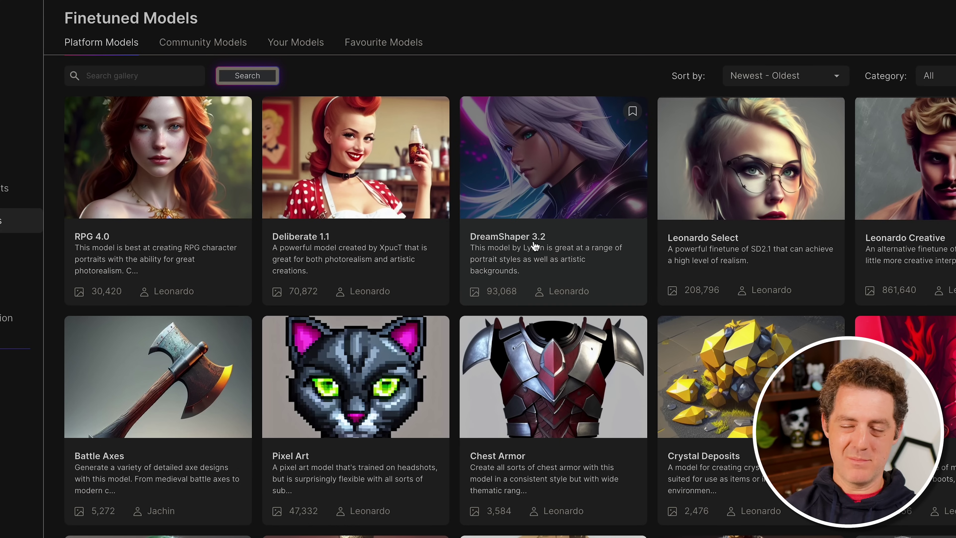
scroll(667, 268, down, 2)
scroll(527, 234, up, 2)
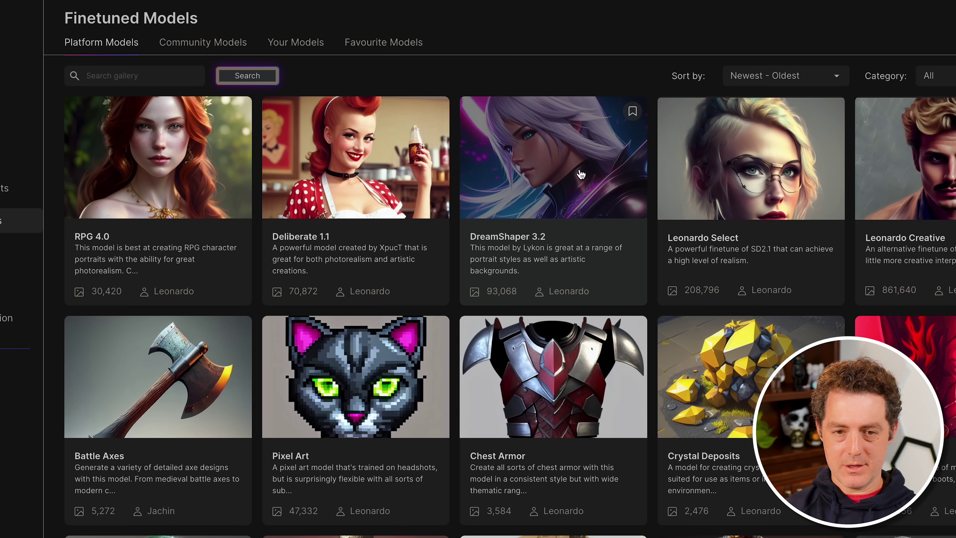
scroll(944, 227, down, 5)
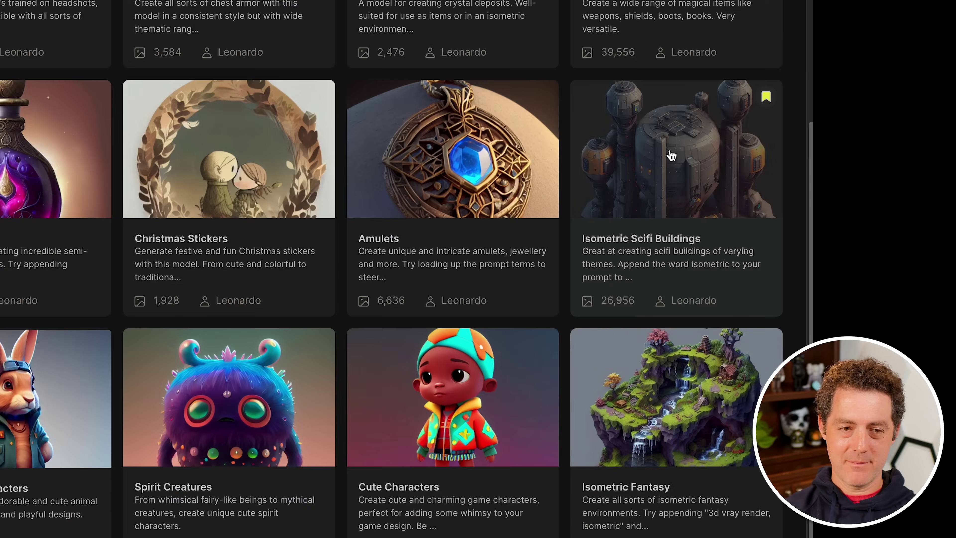
click(944, 226)
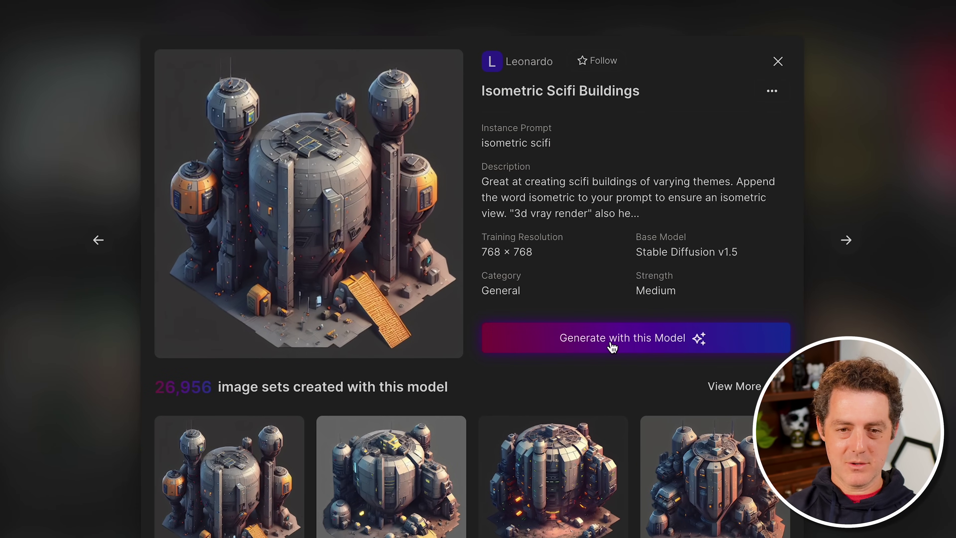
click(633, 339)
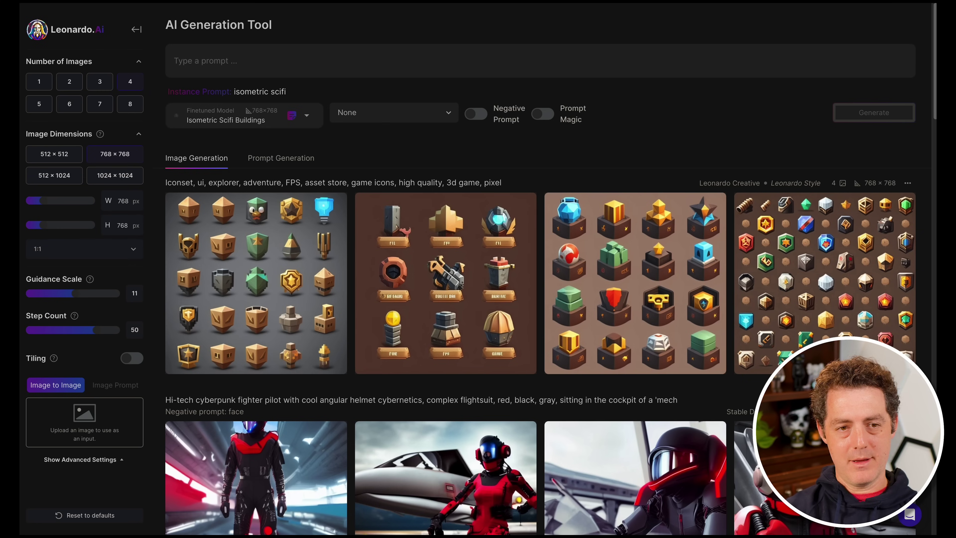
Generate images from the prompt 'tall, skyscraper, industrial, isometric'
text(tall, skyscra)
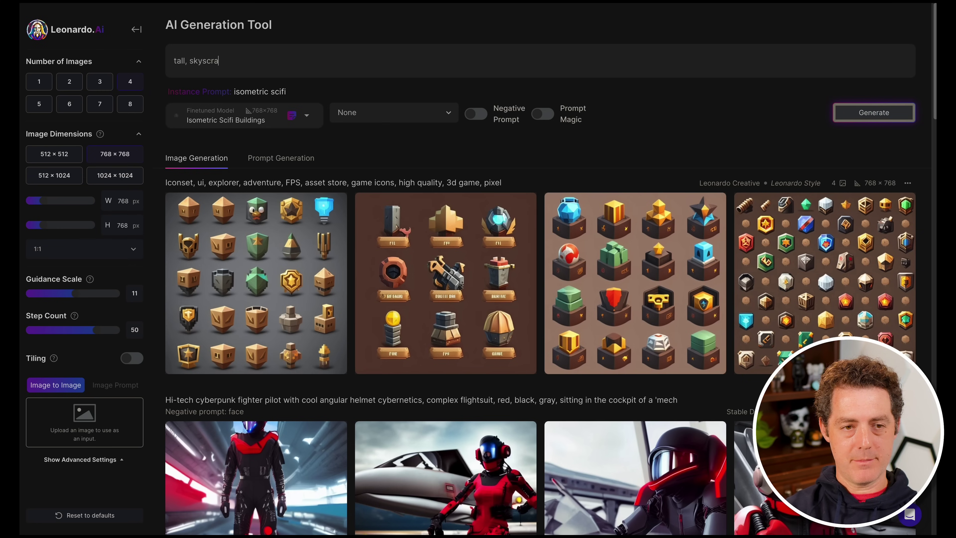
text(per, industrial)
text(, isometric)
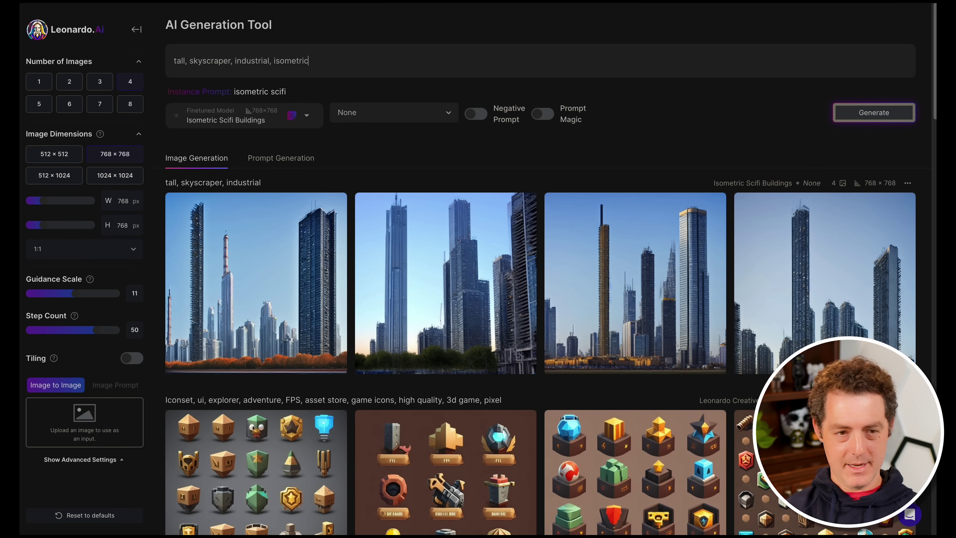
click(874, 112)
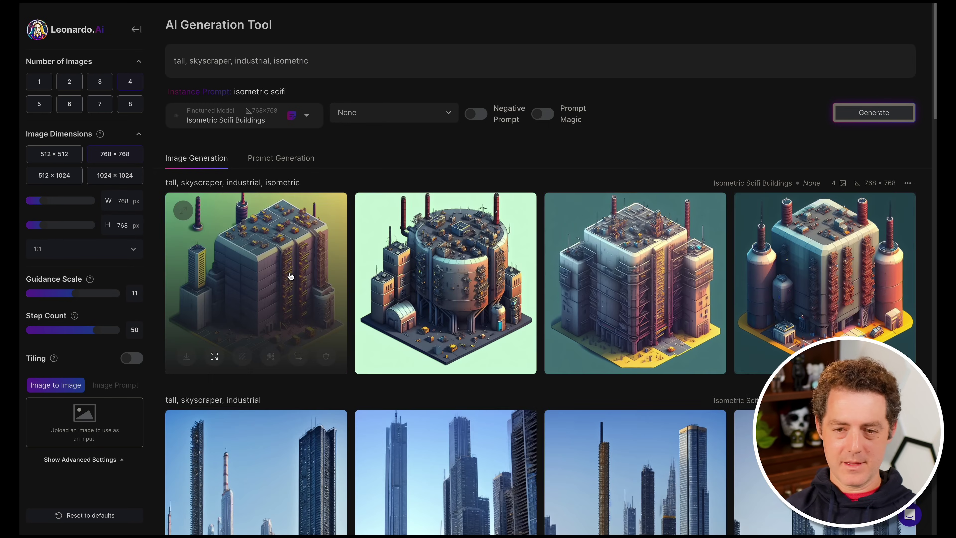
Preview the first building and round factory images full size, then return home
click(446, 263)
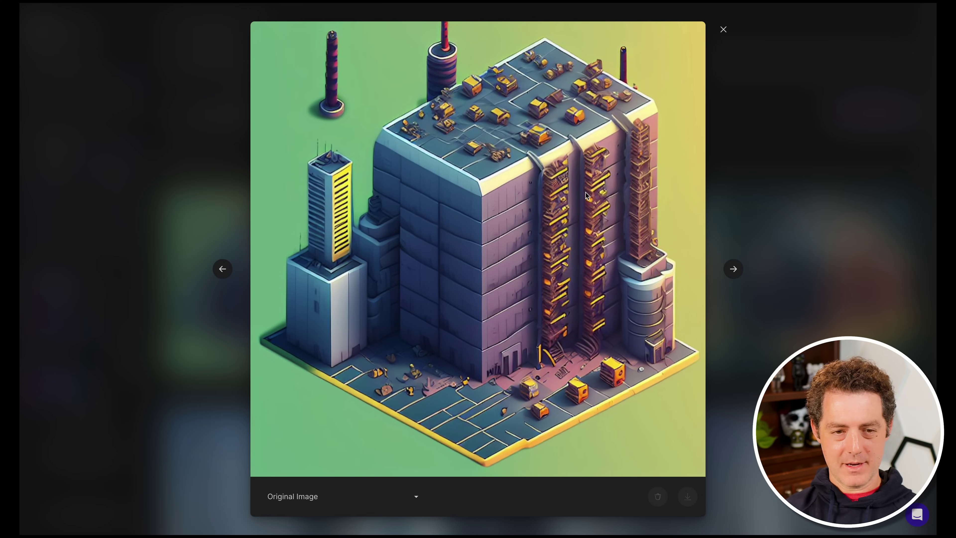
click(806, 157)
click(805, 205)
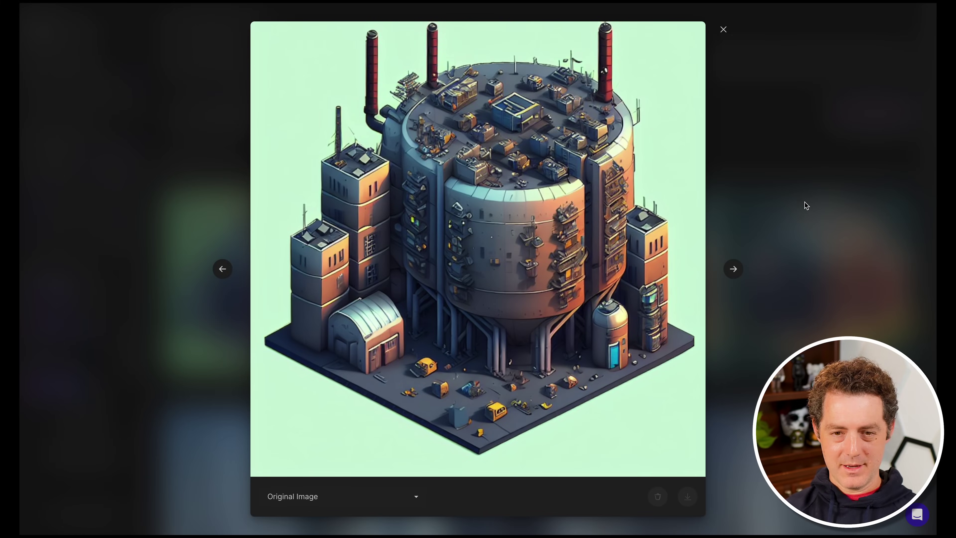
click(814, 199)
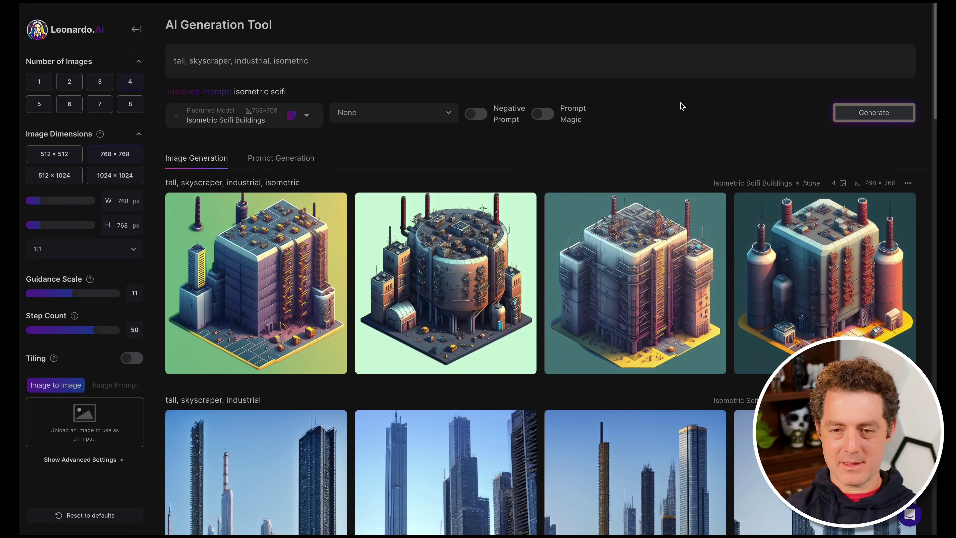
key(alt+Left)
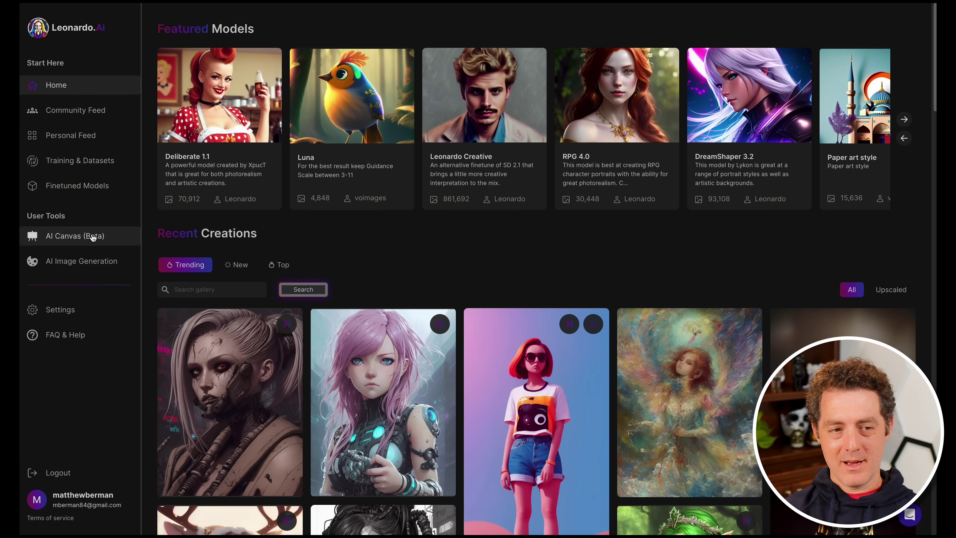
Browse the finetuned models gallery, switch to Community Models, and open the stickers style toon v1 model
click(86, 190)
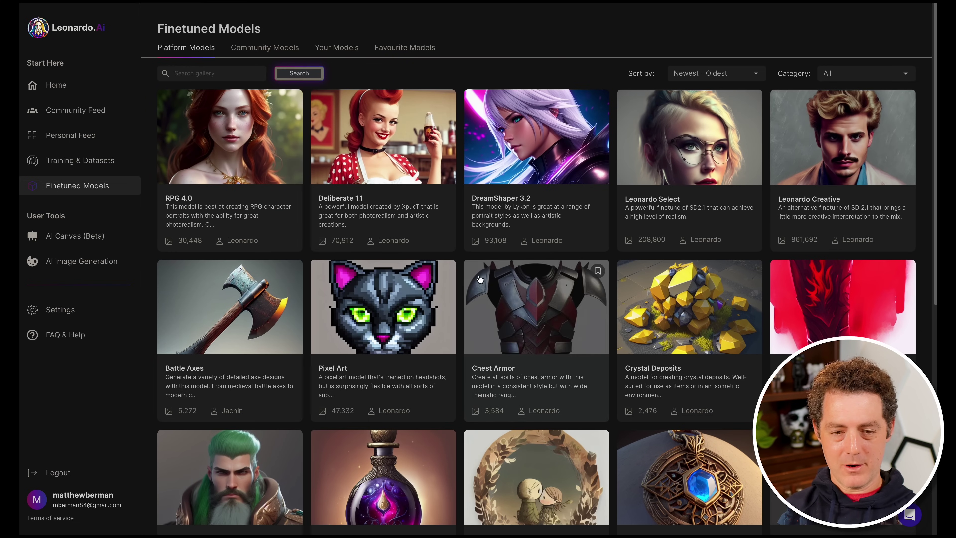
scroll(478, 280, down, 6)
scroll(478, 279, down, 2)
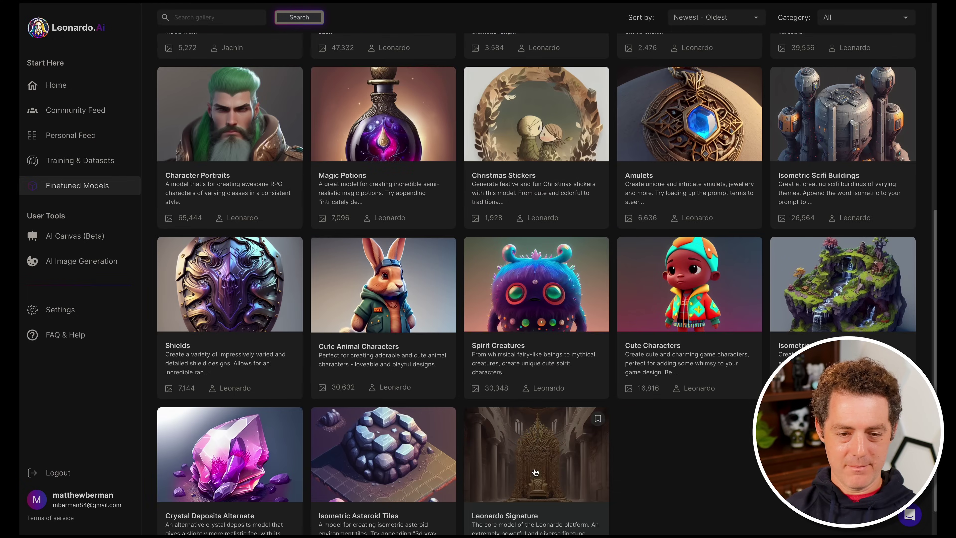
scroll(394, 174, up, 7)
click(265, 54)
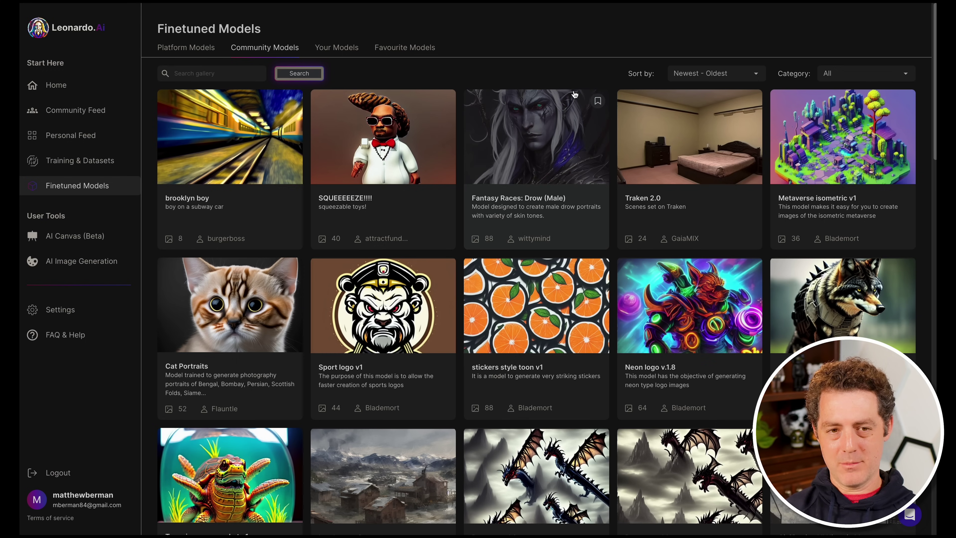
click(519, 317)
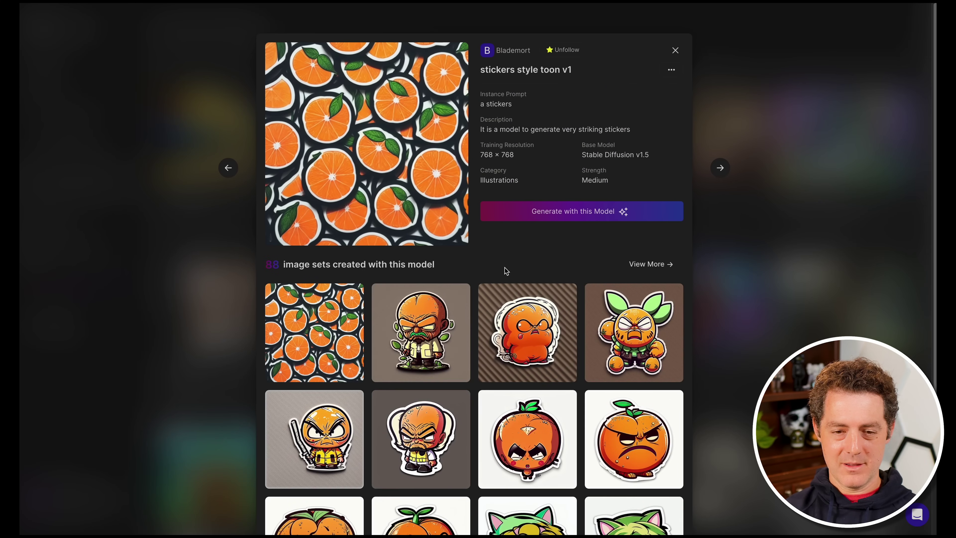
Scroll the stickers style toon v1 images, close them, and view then close a Cat Portraits image
scroll(506, 271, down, 3)
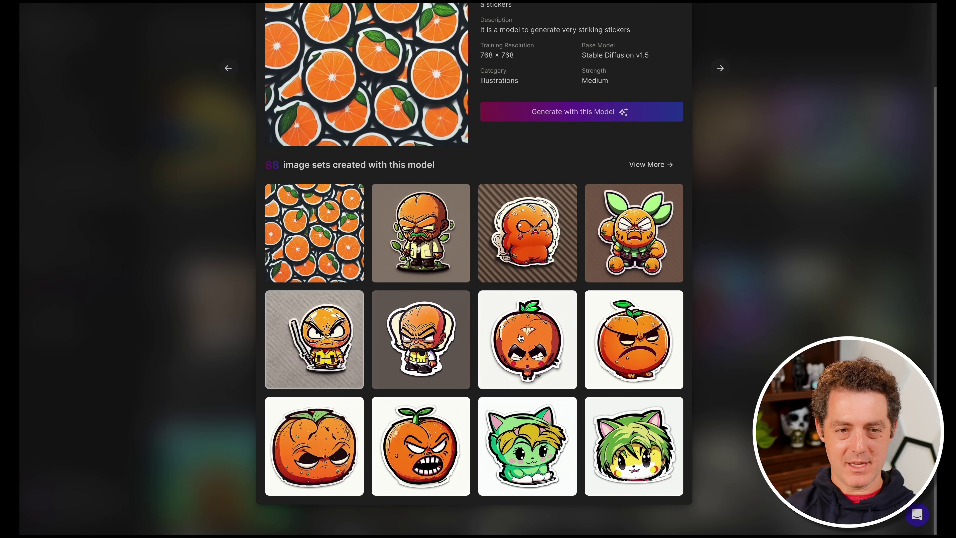
click(693, 301)
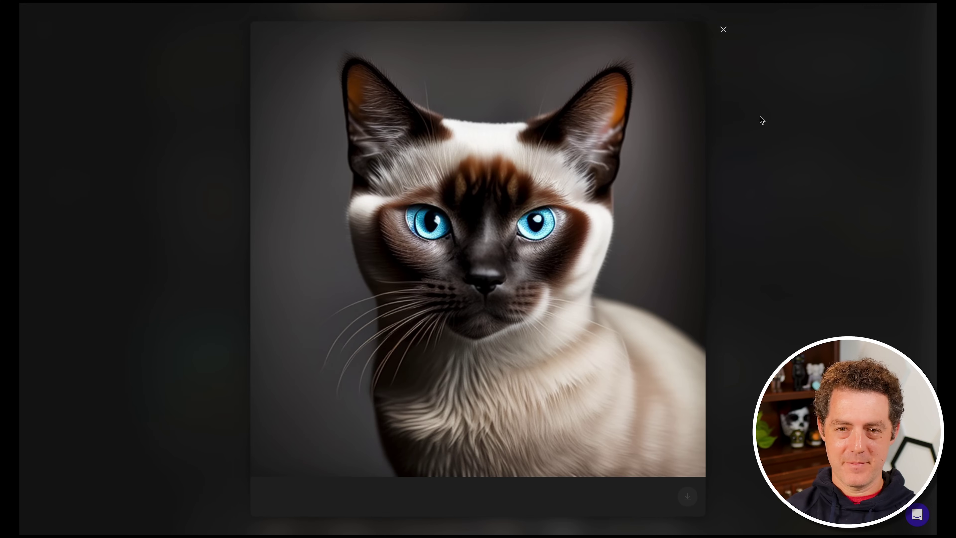
click(746, 57)
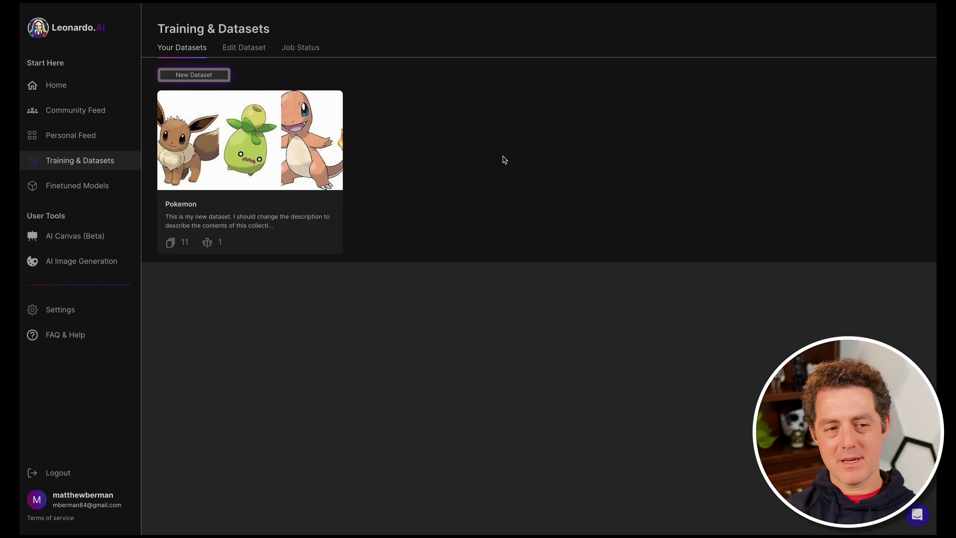
View the Pokemon dataset's images via Edit Dataset, then return to the image generation tool
mouse_move(250, 216)
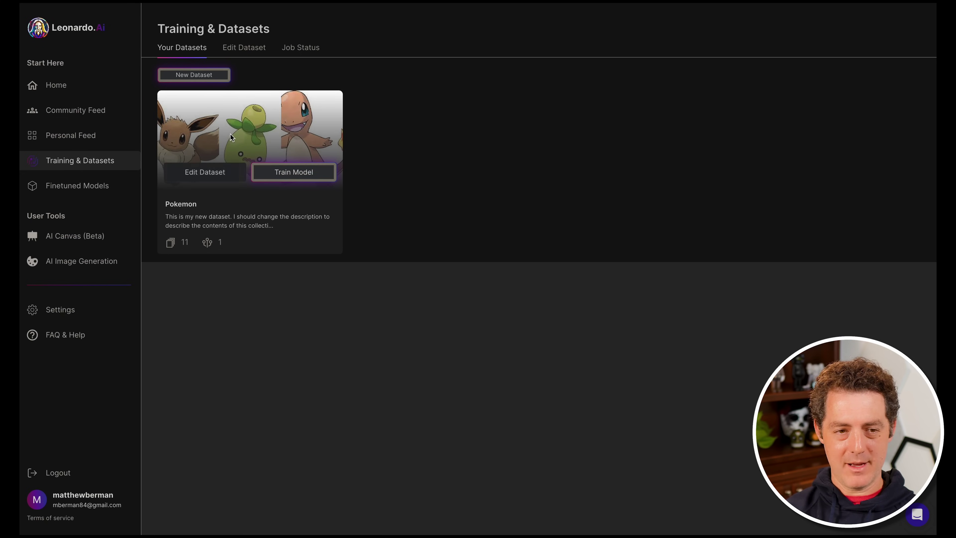
click(221, 174)
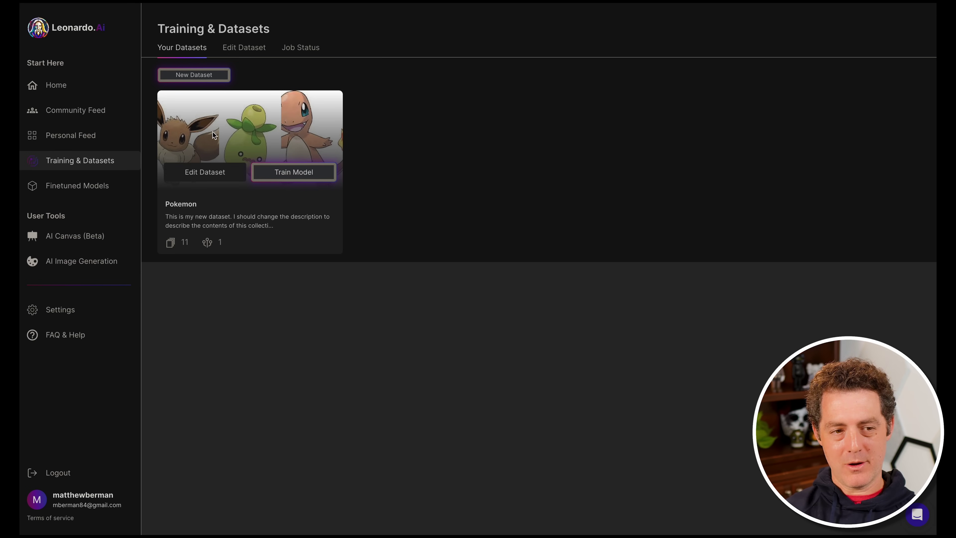
click(82, 260)
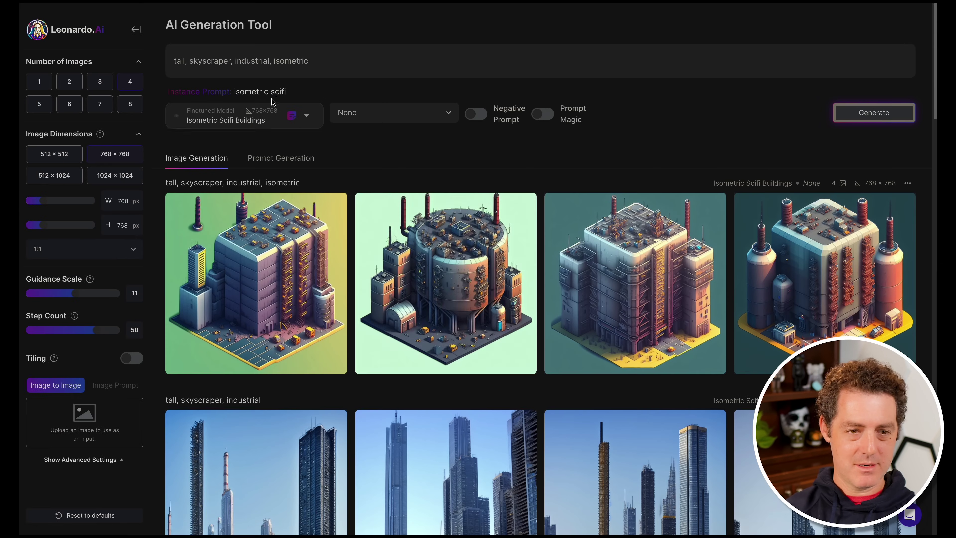
Generate four 'charizard' images with the Pokemon finetuned model and enlarge the second one
click(272, 113)
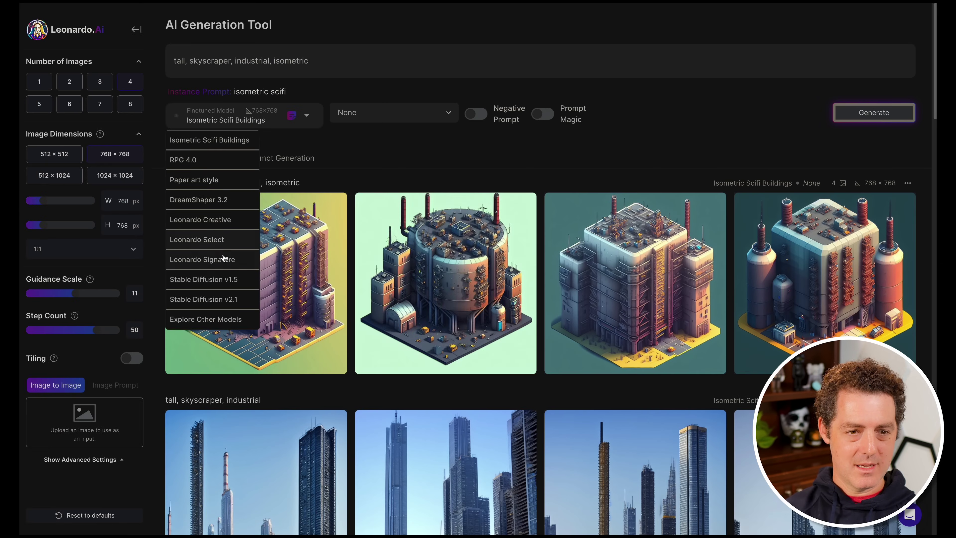
click(212, 319)
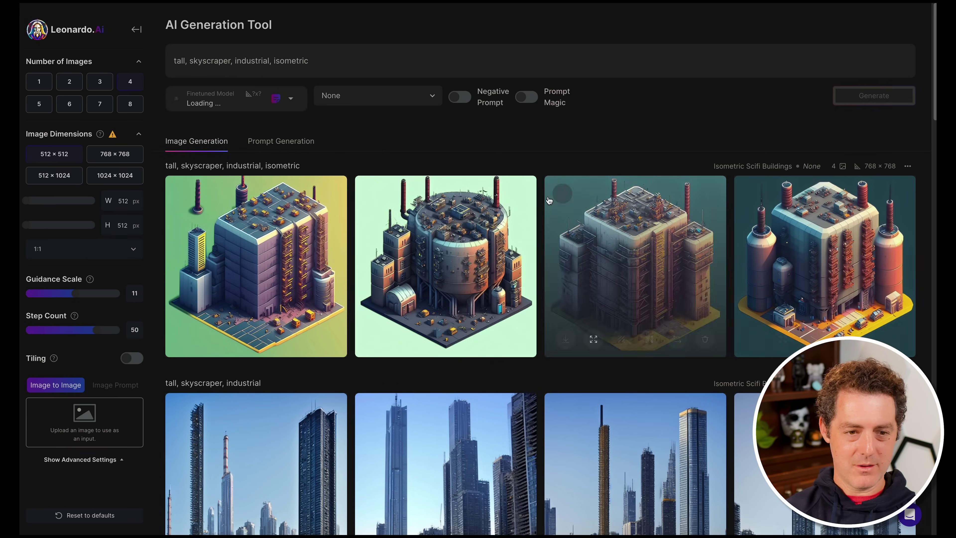
key(ctrl+a)
text(charizard)
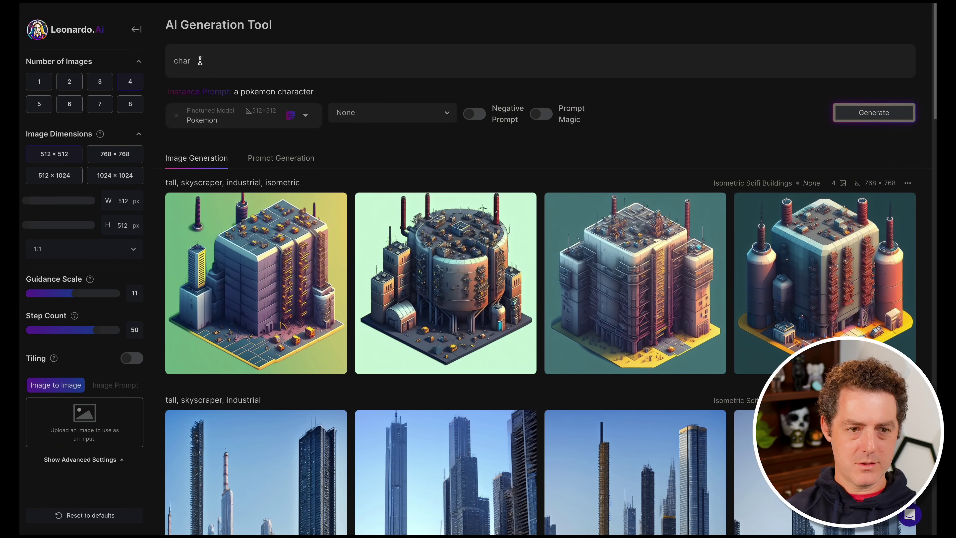
click(853, 113)
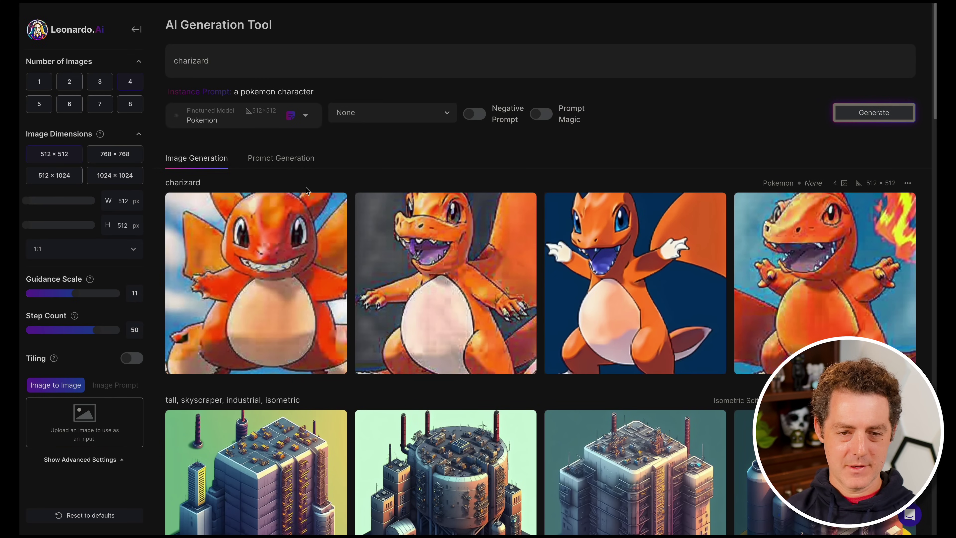
click(393, 270)
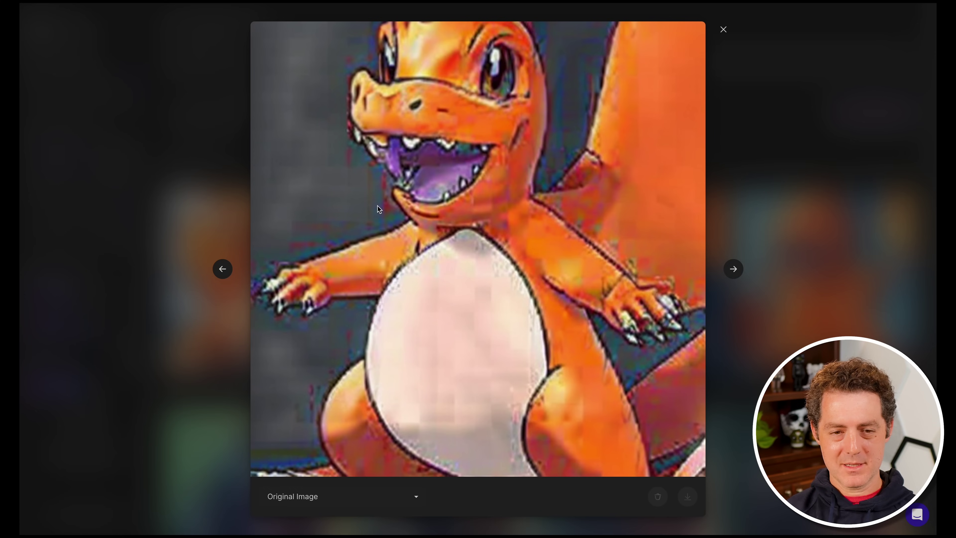
click(723, 32)
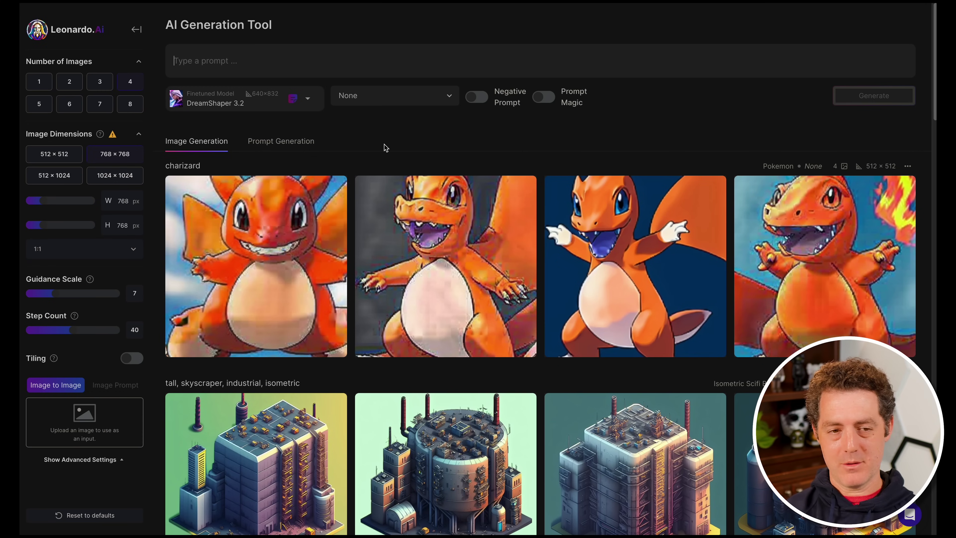
Request four Prompt Generation ideas expanding the word 'robot'
text(robot)
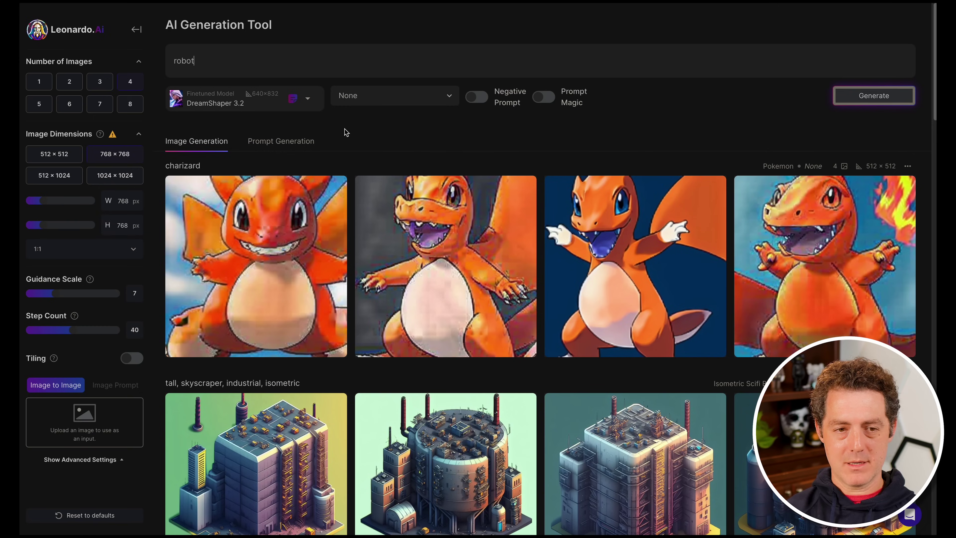
click(279, 142)
click(325, 246)
text(robot)
key(Return)
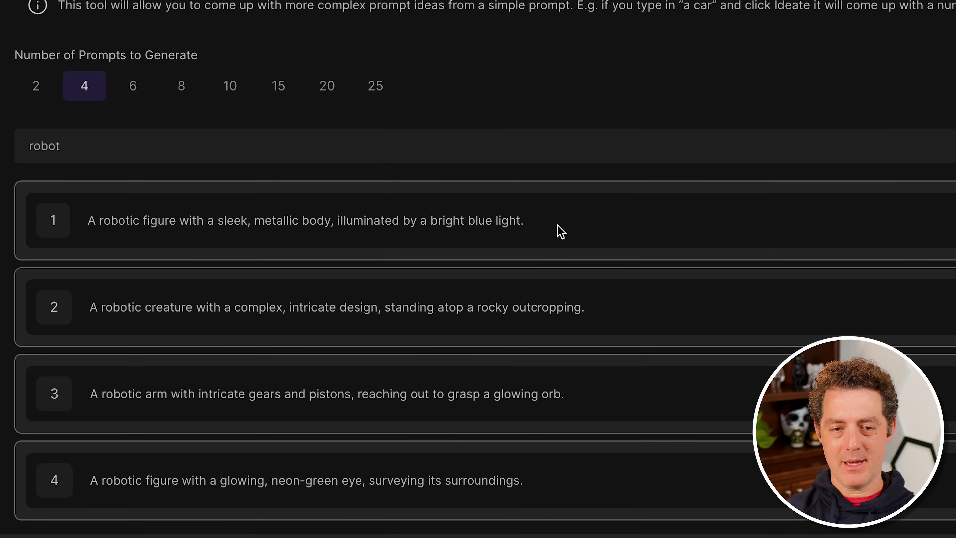
Generate four 768×768 DreamShaper 3.2 robot images from prompt idea 2 and enlarge the second and third
drag(128, 306, 460, 307)
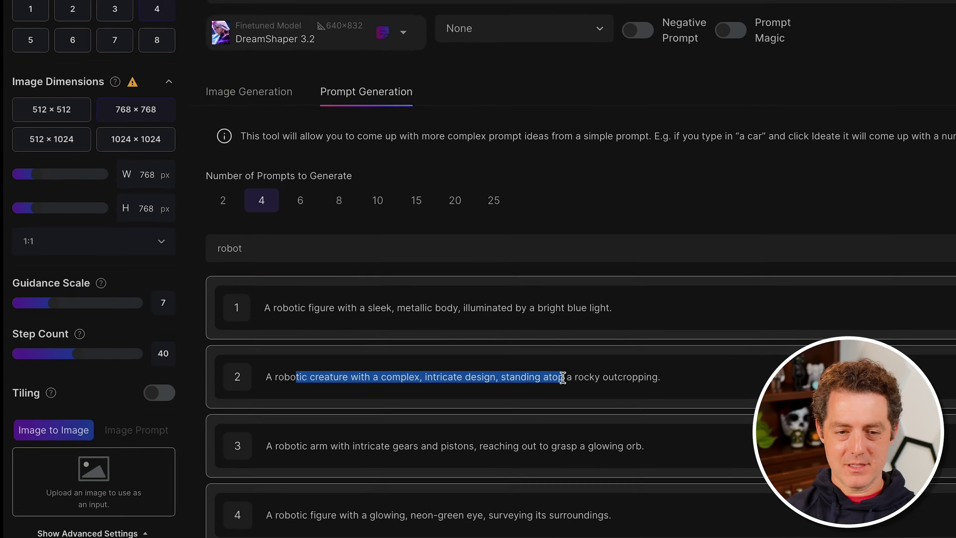
click(562, 377)
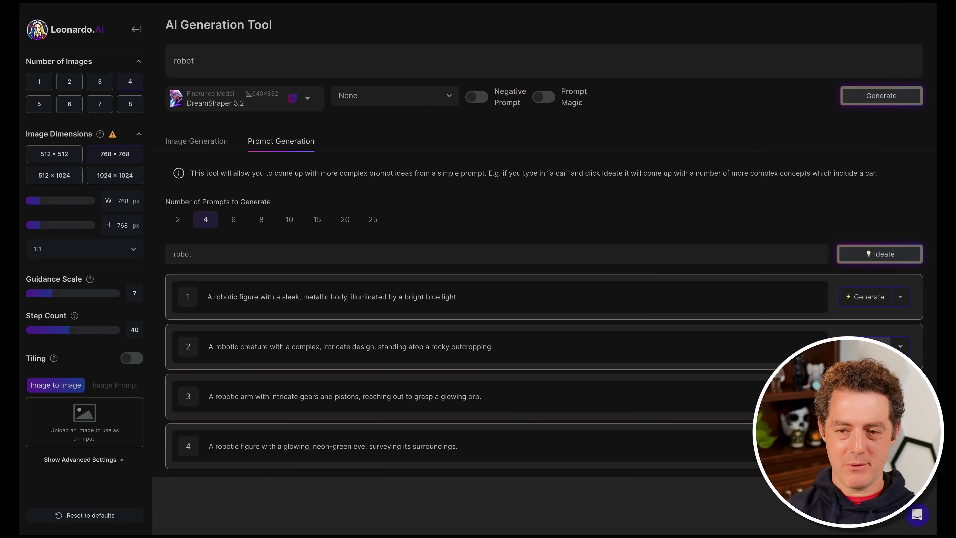
click(864, 347)
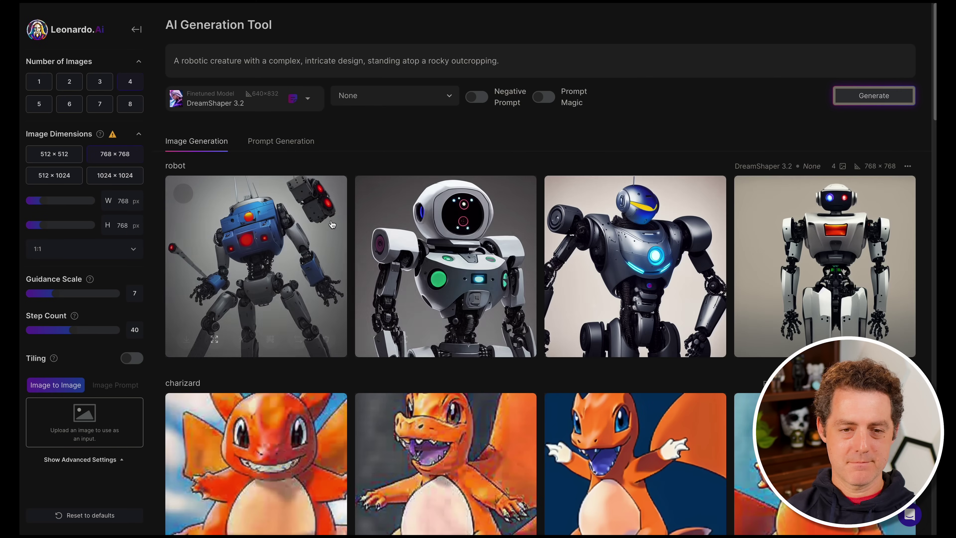
click(450, 257)
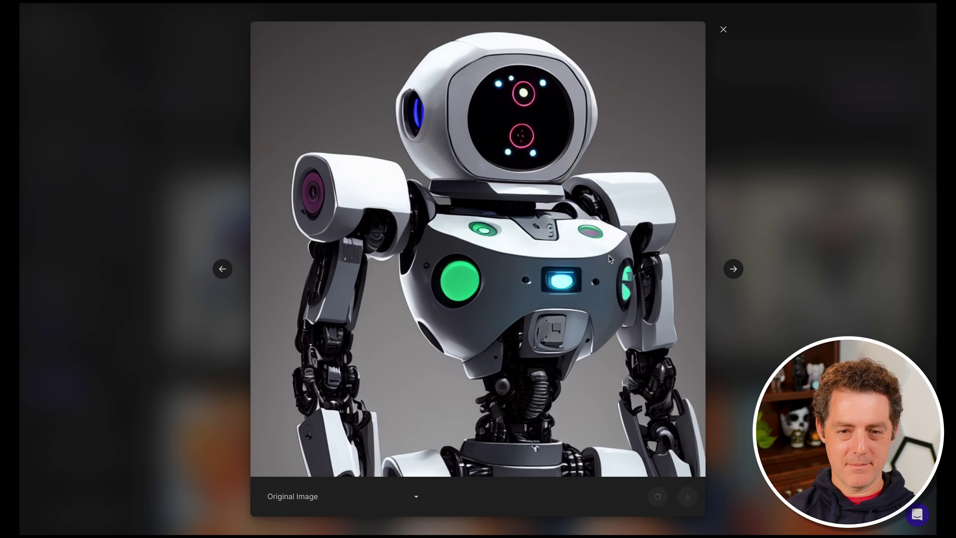
click(723, 30)
click(632, 240)
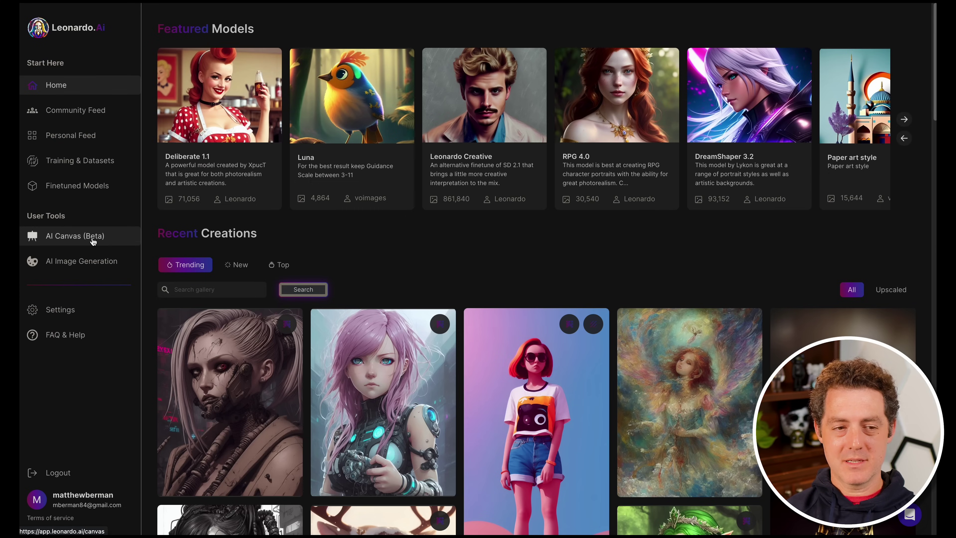
Generate a 768×768 robotic creature on rocks image in AI Canvas and accept it
click(92, 243)
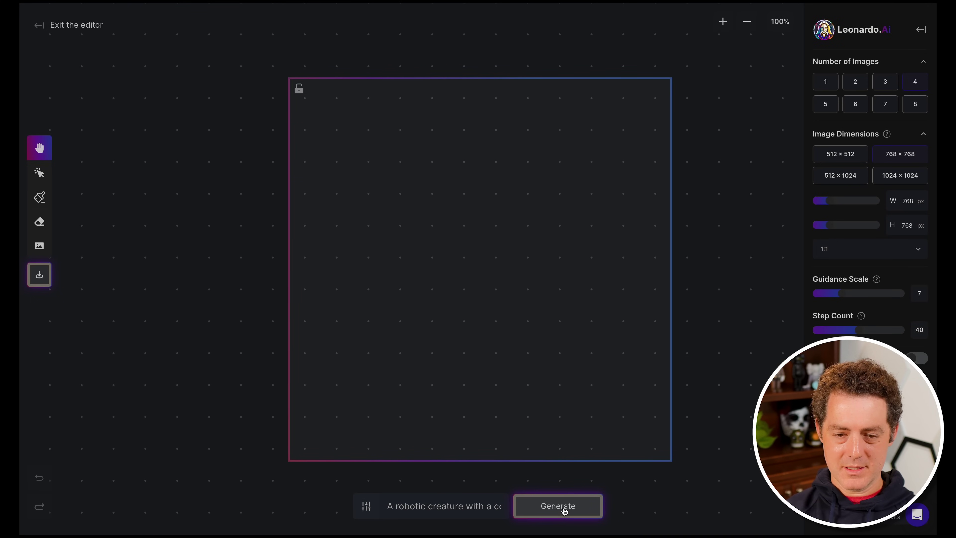
click(592, 502)
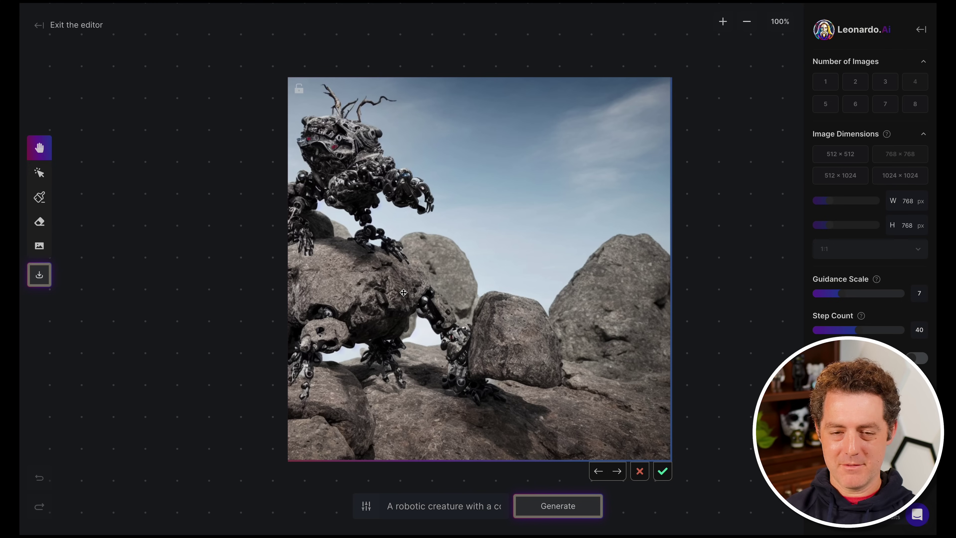
click(663, 471)
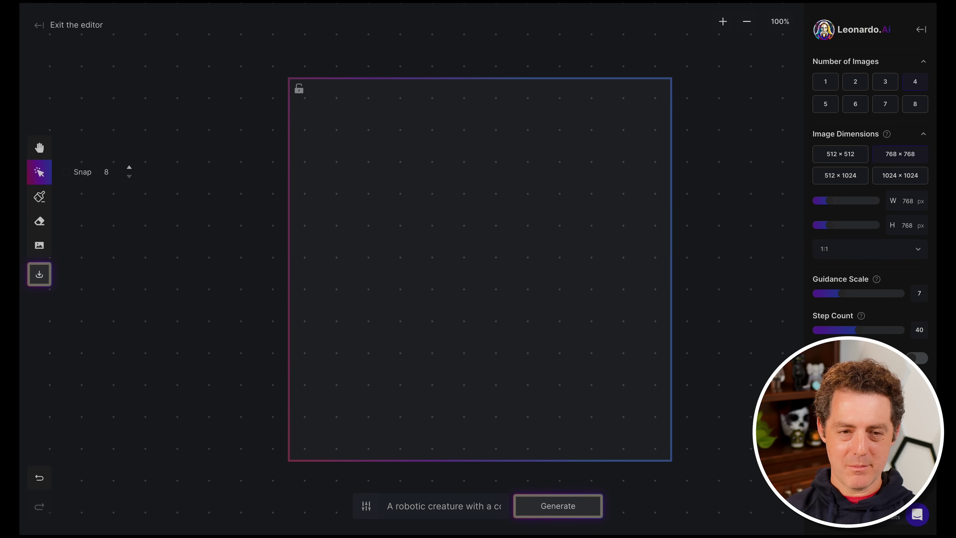
Outpaint a 512×1024 strip left of the image at guidance scale 10, one image, then erase part
drag(290, 460, 236, 459)
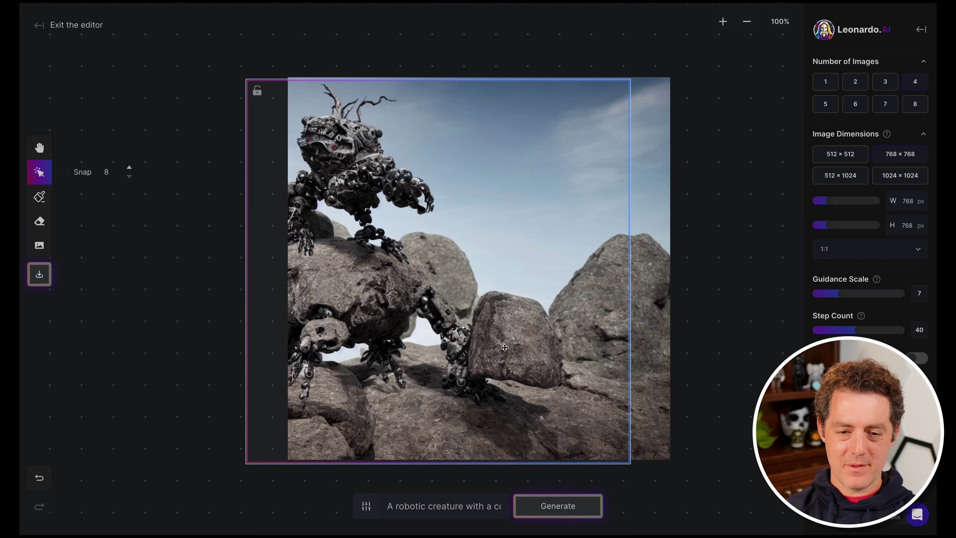
click(840, 175)
drag(843, 295, 857, 297)
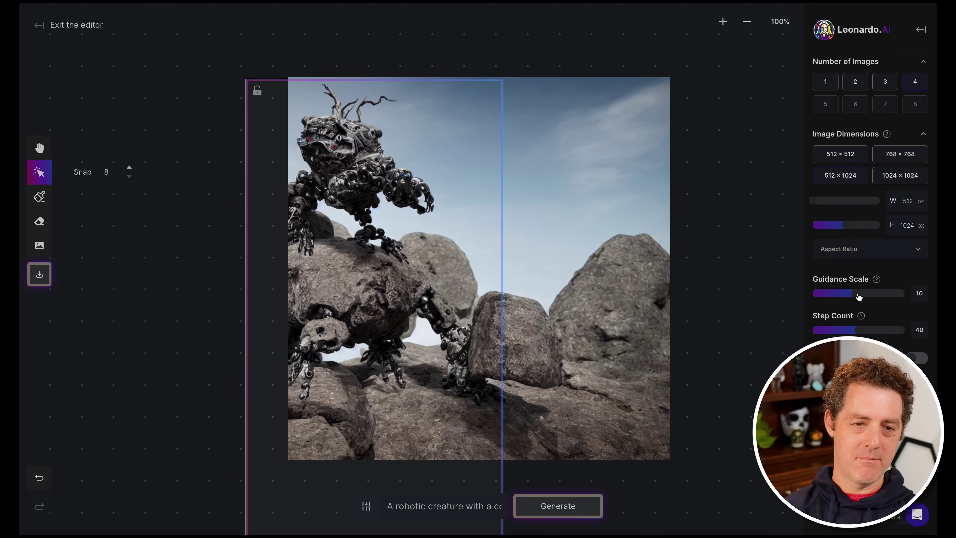
click(820, 88)
click(565, 505)
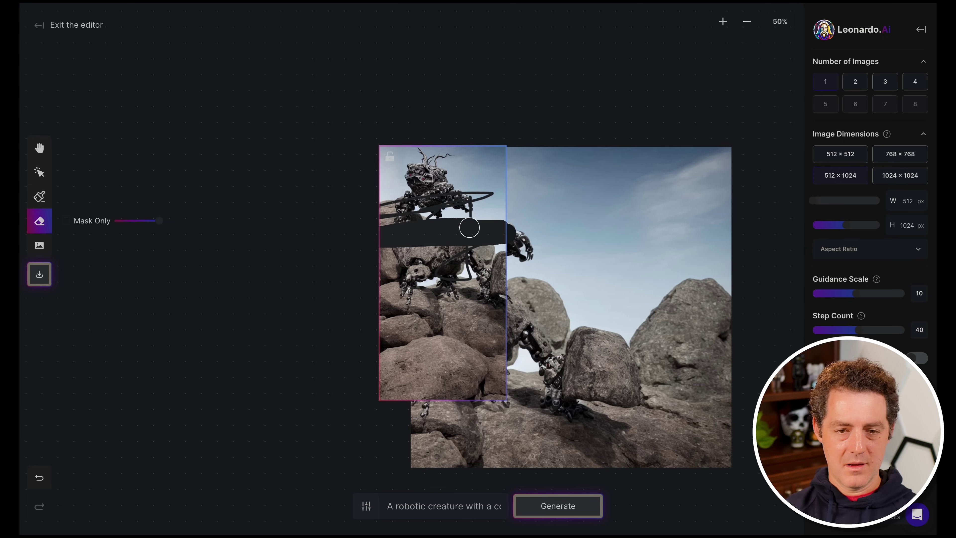
mouse_move(467, 226)
mouse_down()
mouse_move(471, 203)
mouse_move(438, 218)
mouse_move(453, 180)
mouse_move(406, 145)
mouse_move(542, 171)
mouse_move(450, 145)
mouse_up()
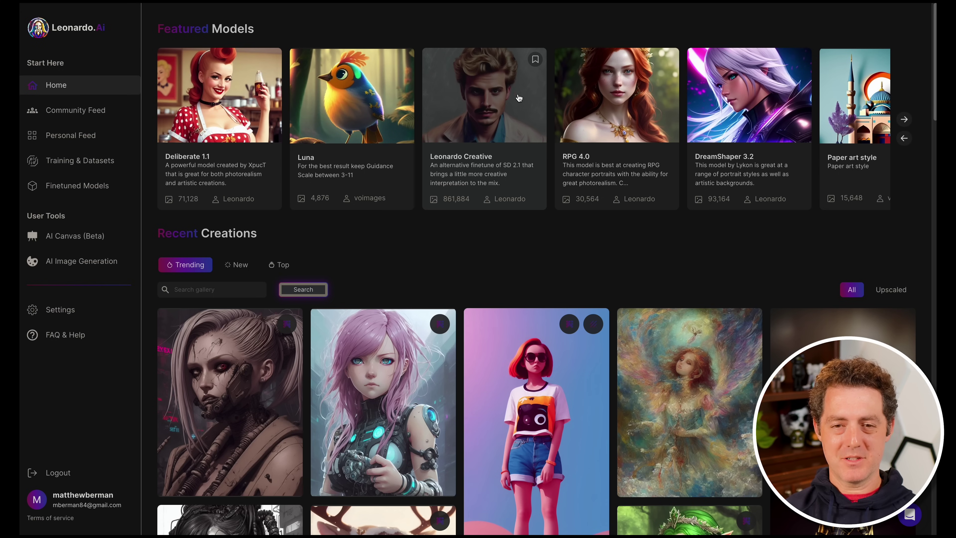
Review the interests list and NSFW content toggle in Settings, then go back home
click(60, 310)
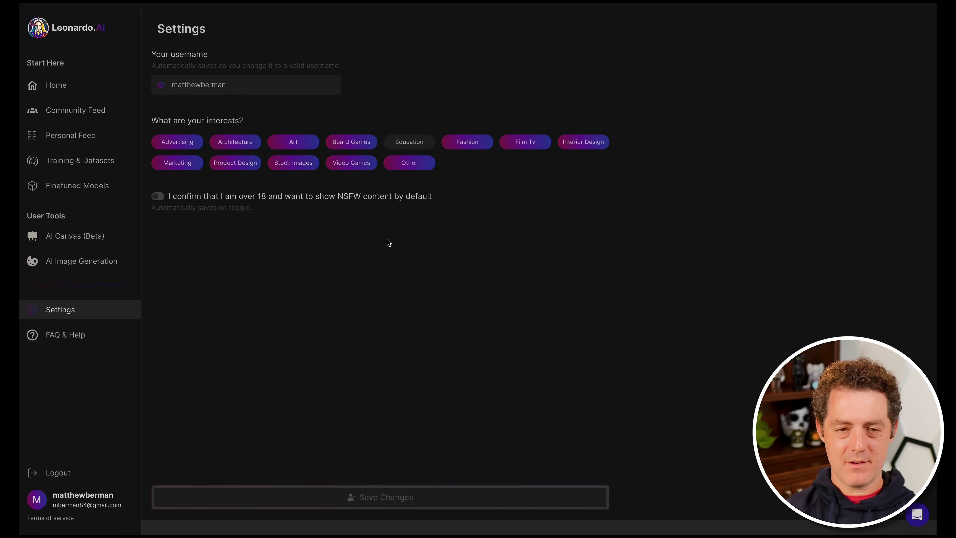
click(71, 87)
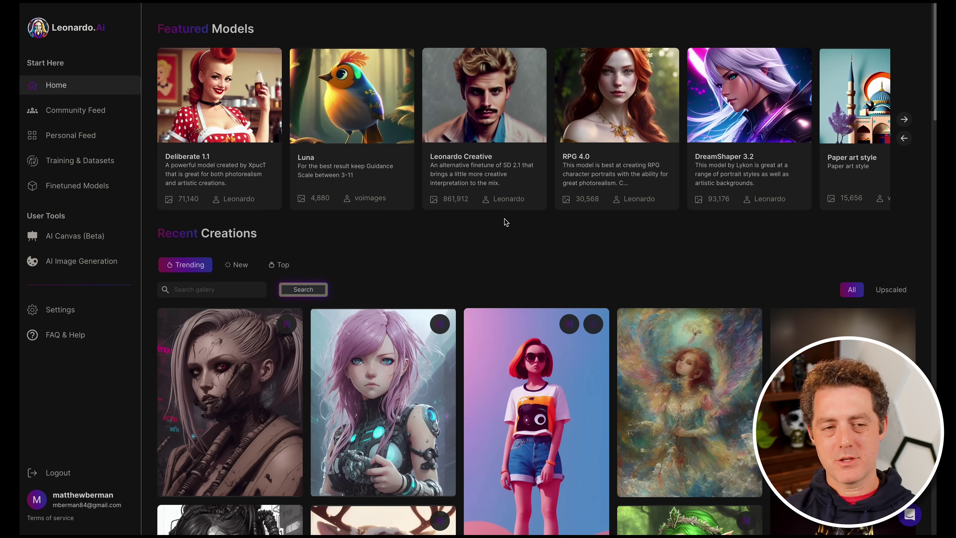